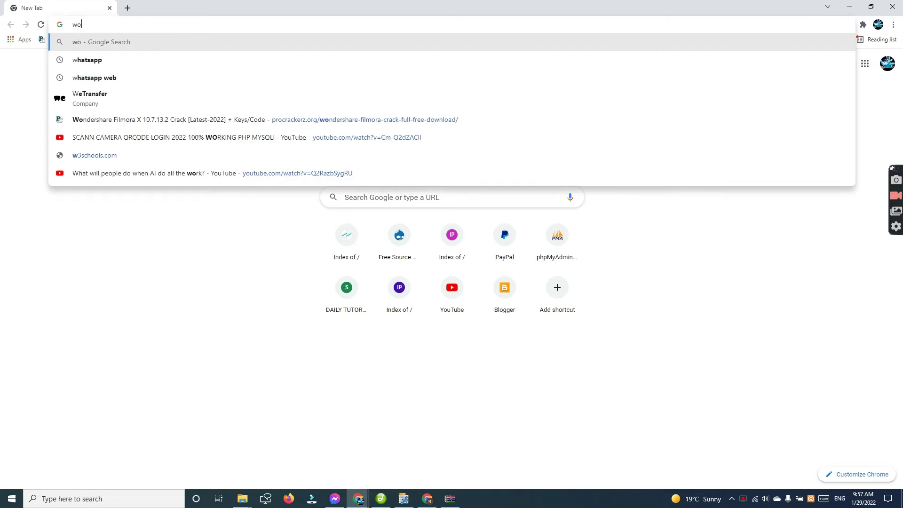
Load wordpress.org in Chrome, trimming the autocompleted address back to the home page
text(pres)
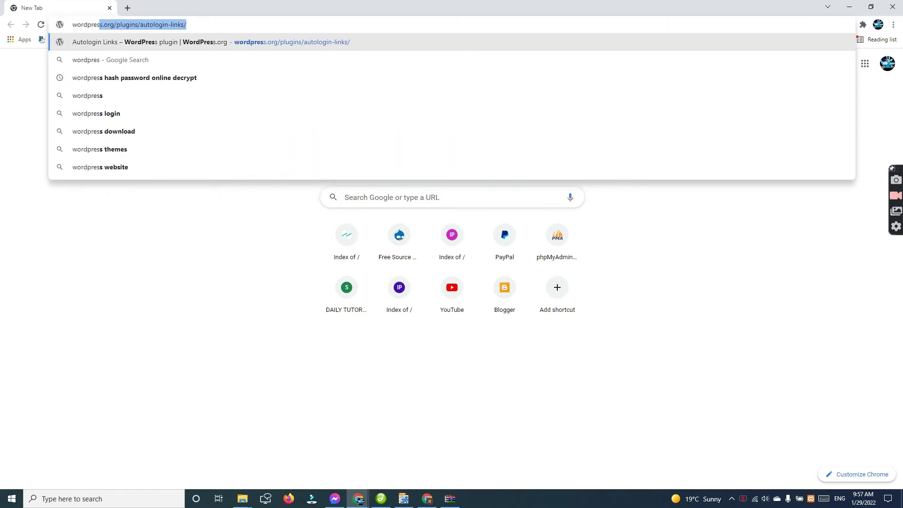
key(Return)
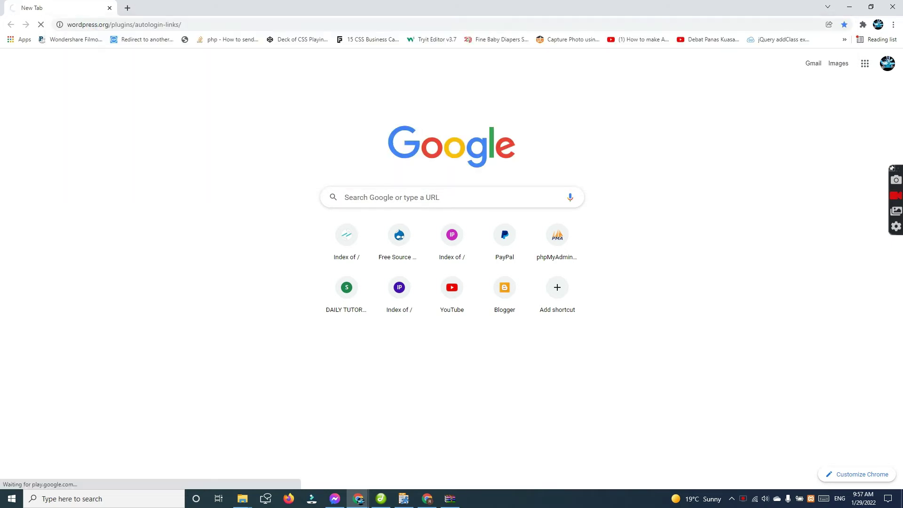
drag(204, 24, 137, 24)
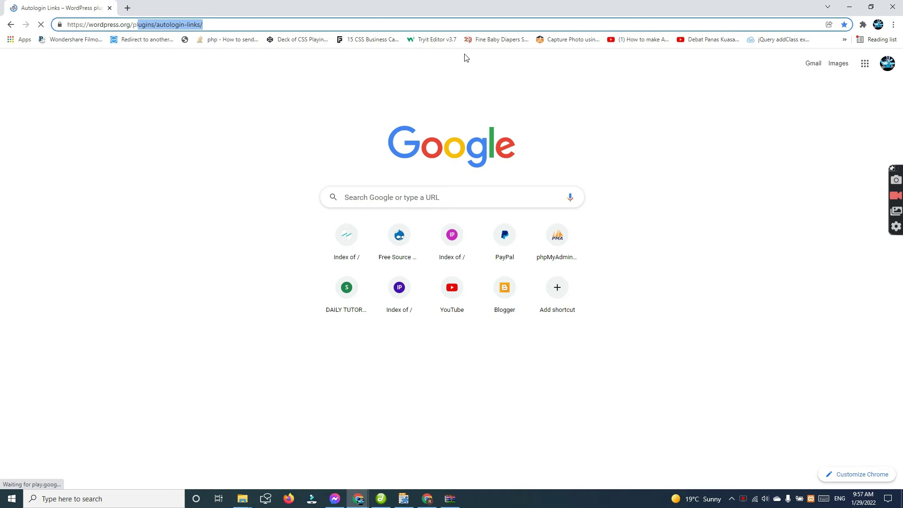
key(BackSpace)
key(BackSpace)
key(BackSpace)
key(BackSpace)
key(Return)
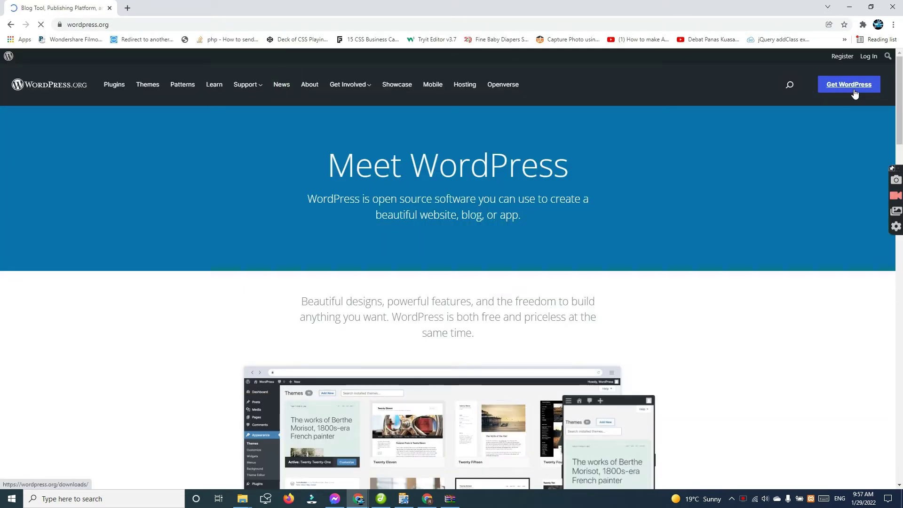
Download wordpress-5.9.zip from the Get WordPress page, dismiss the popup and open a new tab
click(854, 94)
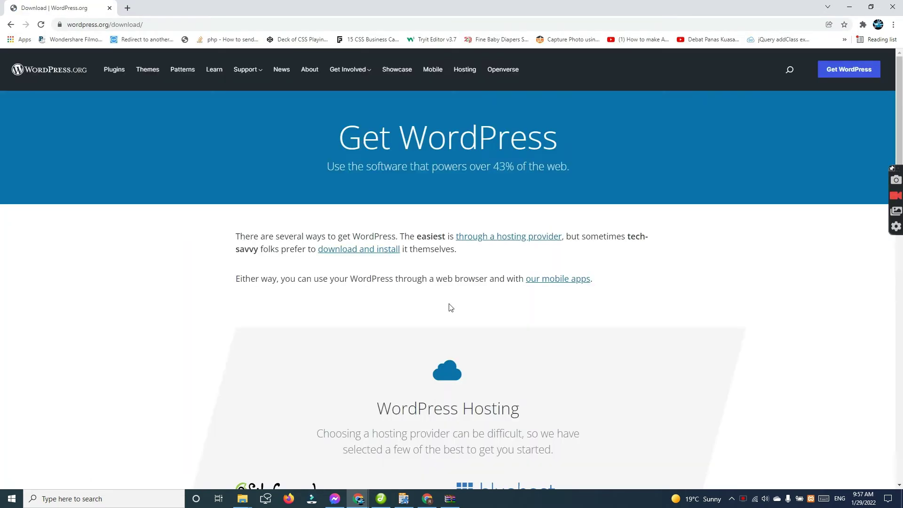
scroll(450, 310, down, 5)
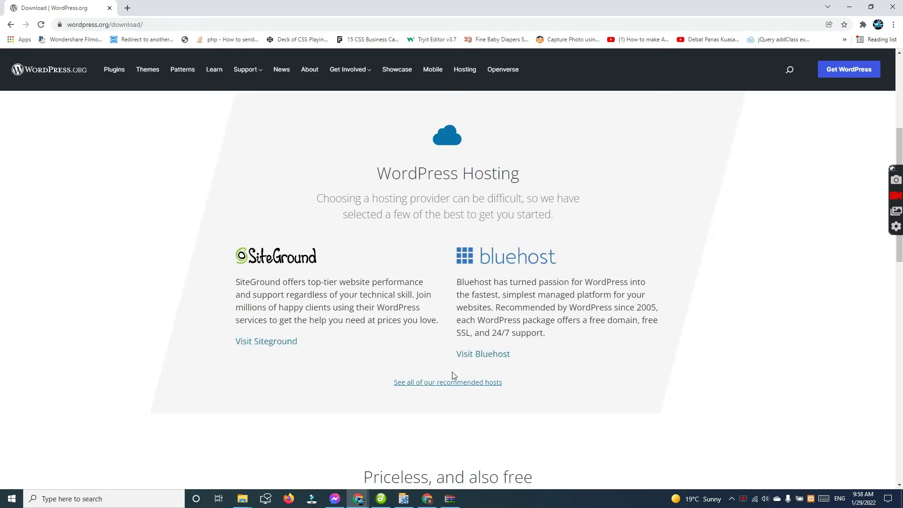
scroll(453, 375, down, 5)
click(472, 306)
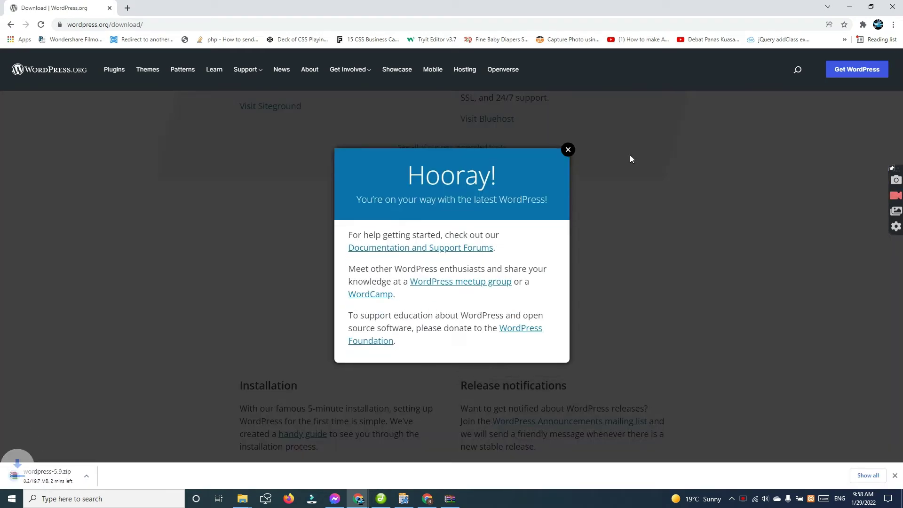
click(568, 151)
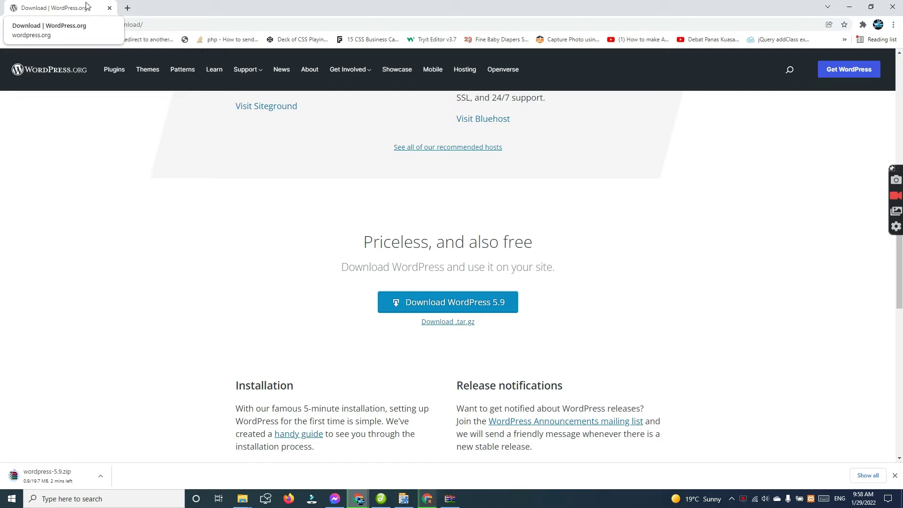
click(130, 7)
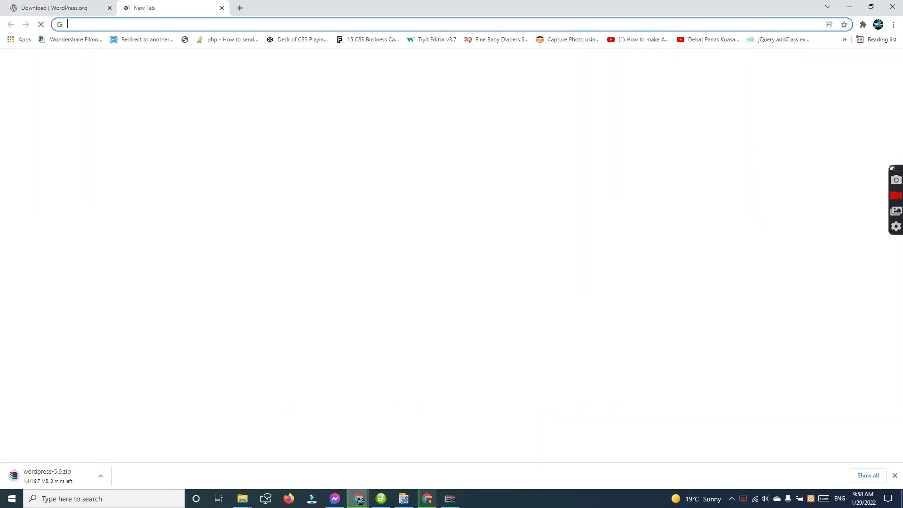
Take wordpress-5.9.zip from Downloads and open C:\xampp\htdocs\wordpress in a maximized window
text(localhost)
mouse_move(242, 499)
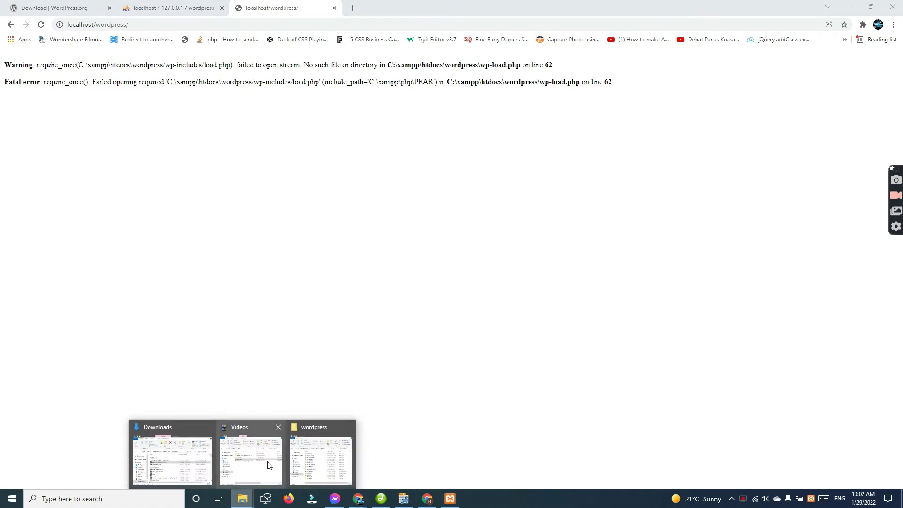
click(321, 460)
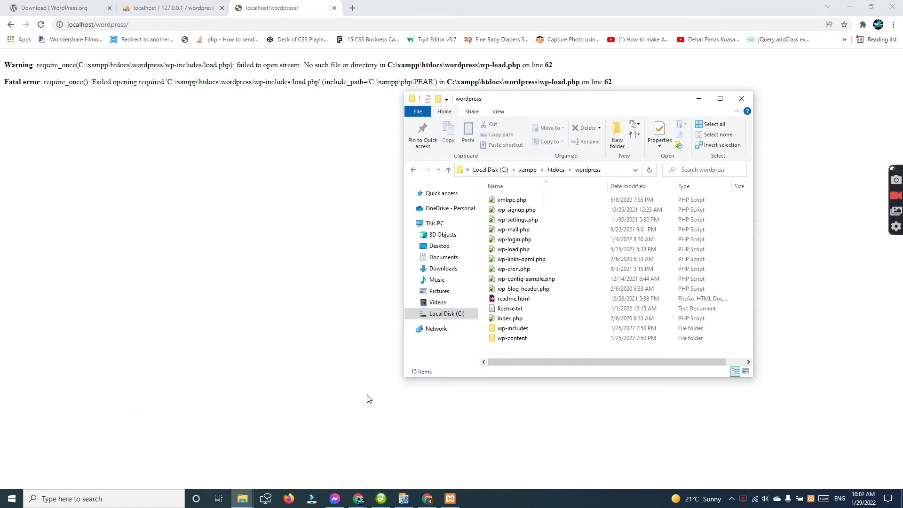
click(443, 269)
click(522, 235)
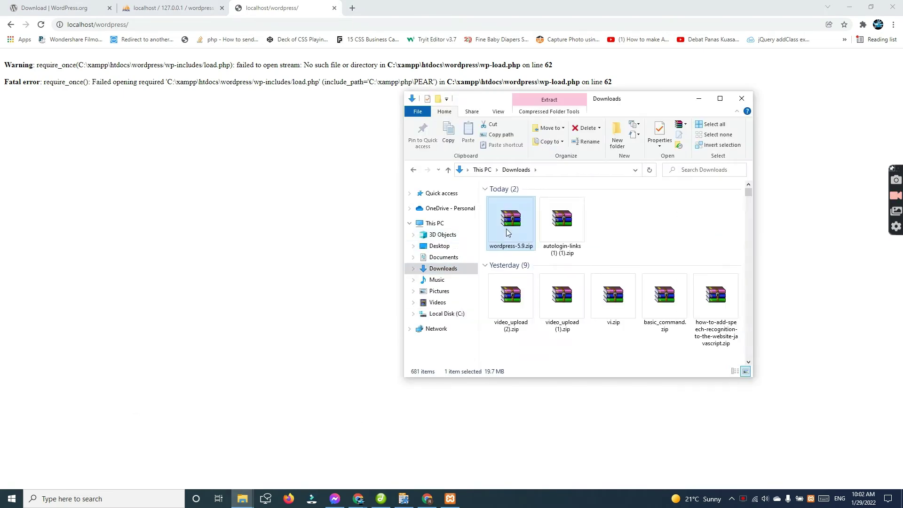
click(446, 314)
double_click(510, 333)
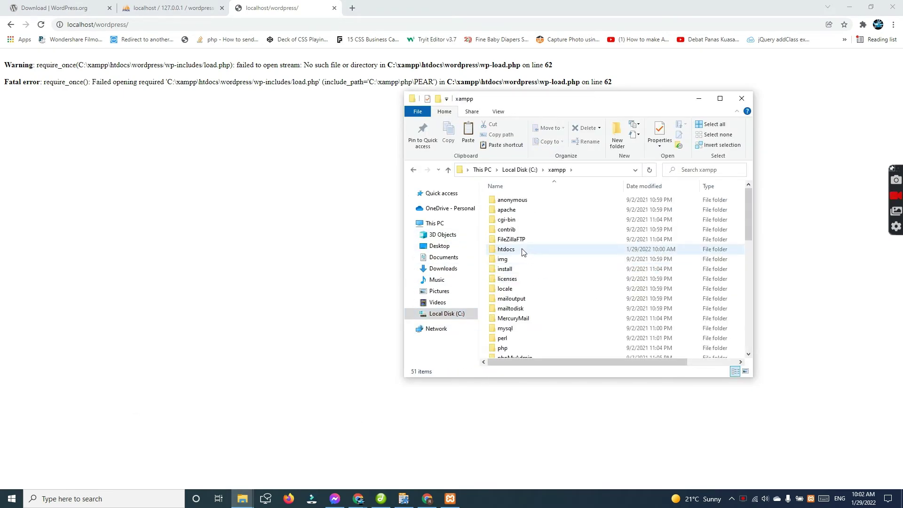
double_click(517, 250)
double_click(510, 259)
key(super+Up)
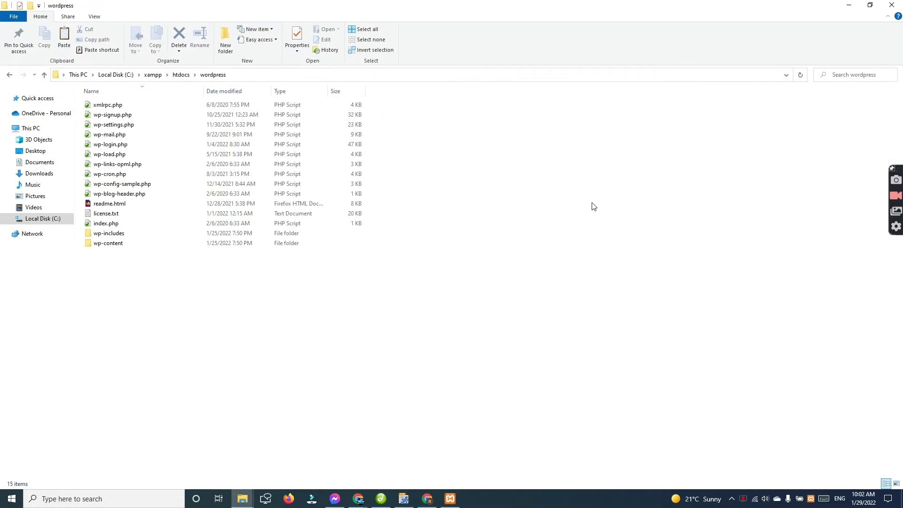
Paste wordpress-5.9.zip into the folder and extract it there
click(142, 203)
right_click(143, 203)
click(47, 245)
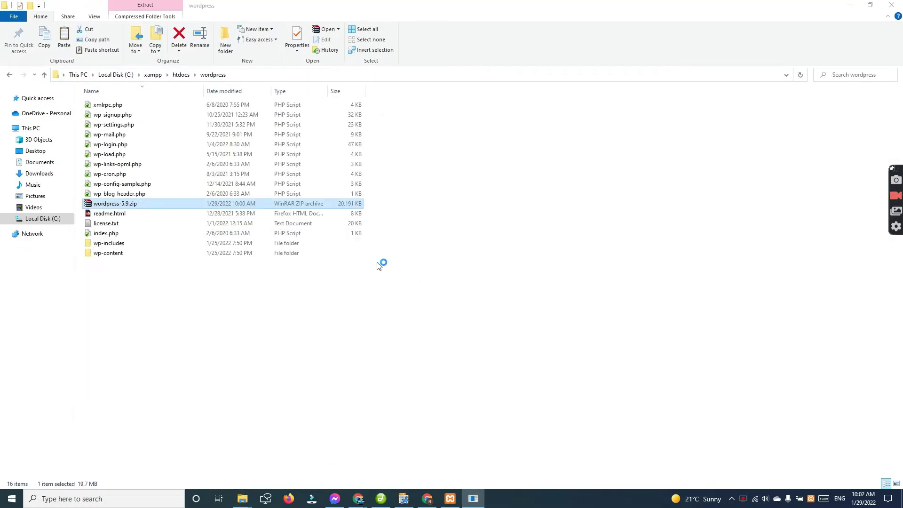
Delete all the old files except the zip, cancelling the folder-in-use prompt
drag(83, 324, 329, 101)
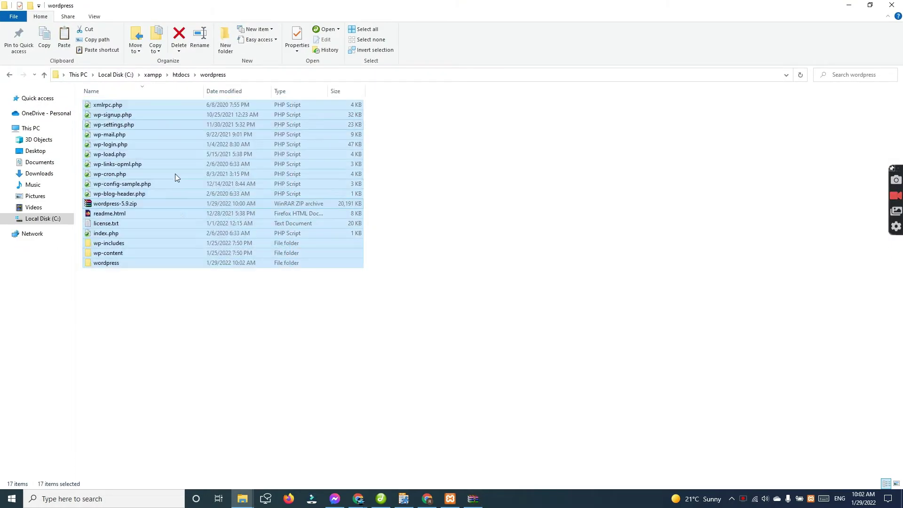
ctrl+click(112, 205)
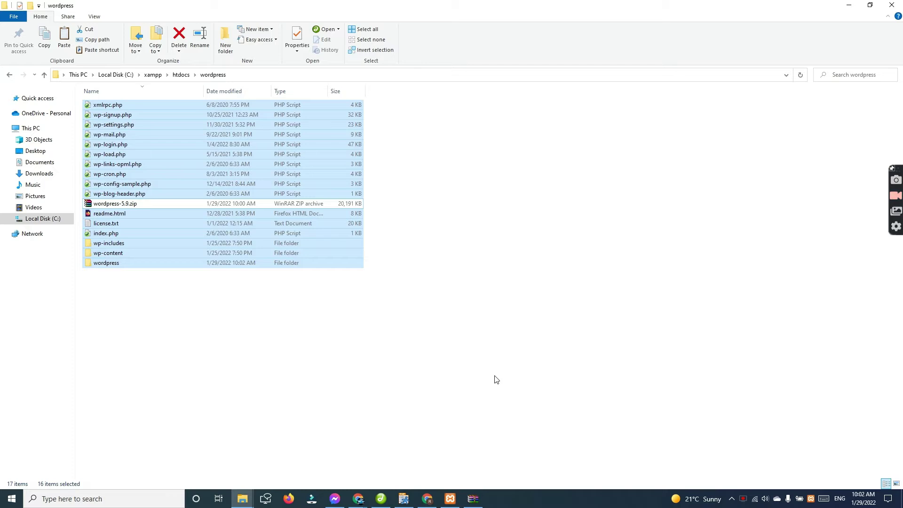
key(Delete)
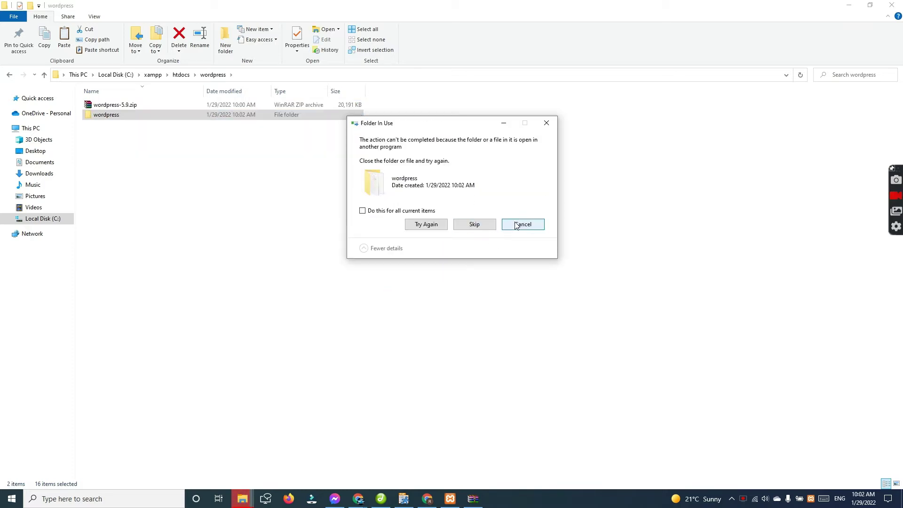
click(517, 225)
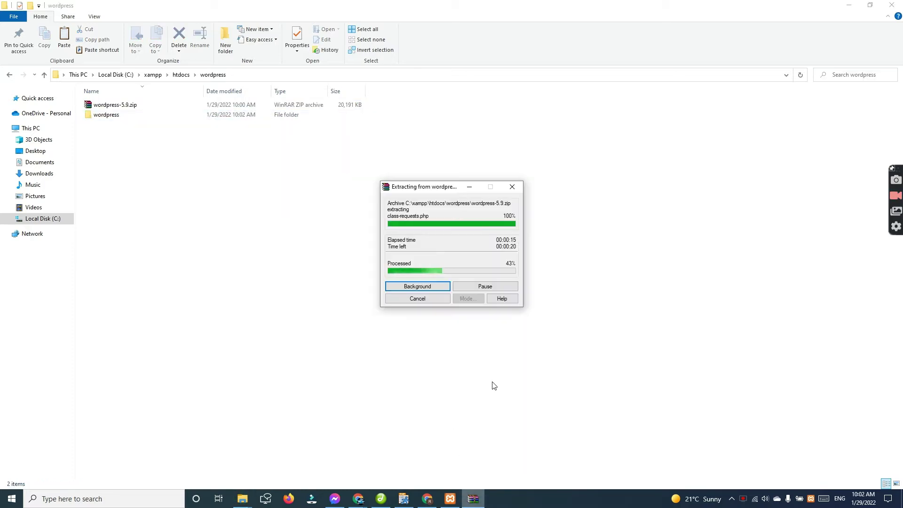
Let WinRAR finish, then open the extracted wordpress folder and select all 19 items
drag(452, 188, 232, 149)
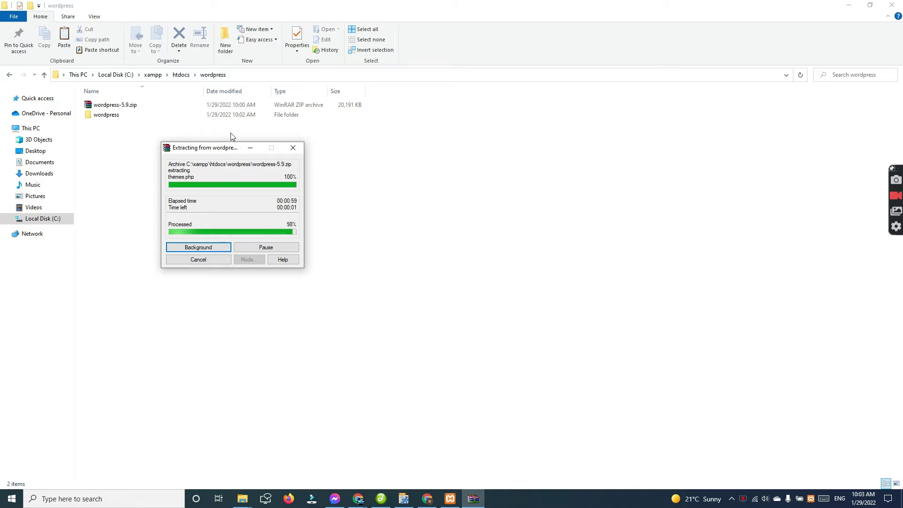
double_click(109, 116)
key(ctrl+a)
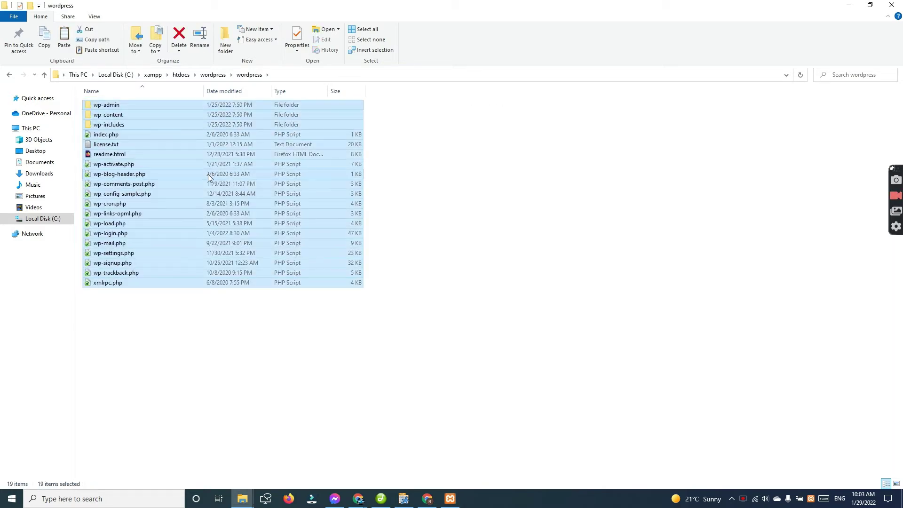
Move the extracted files up into htdocs\wordpress and delete the empty wordpress subfolder
right_click(134, 218)
click(28, 306)
click(213, 75)
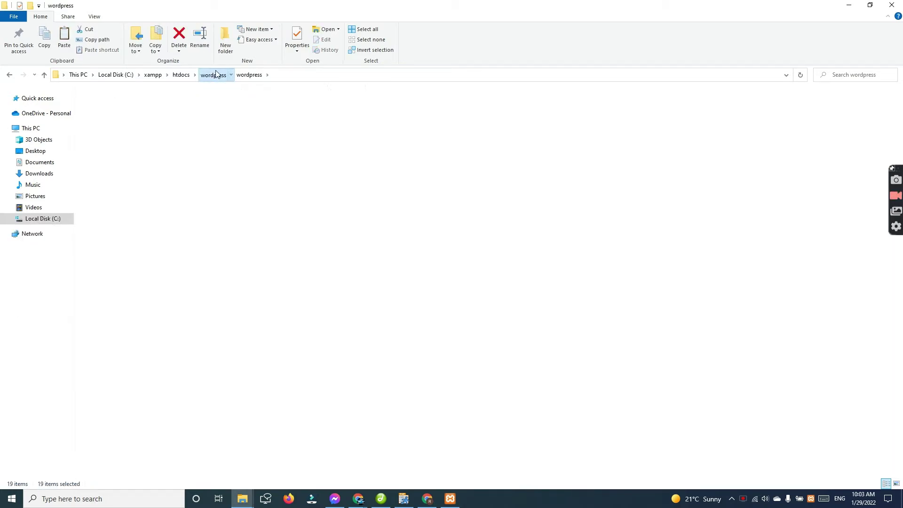
key(ctrl+v)
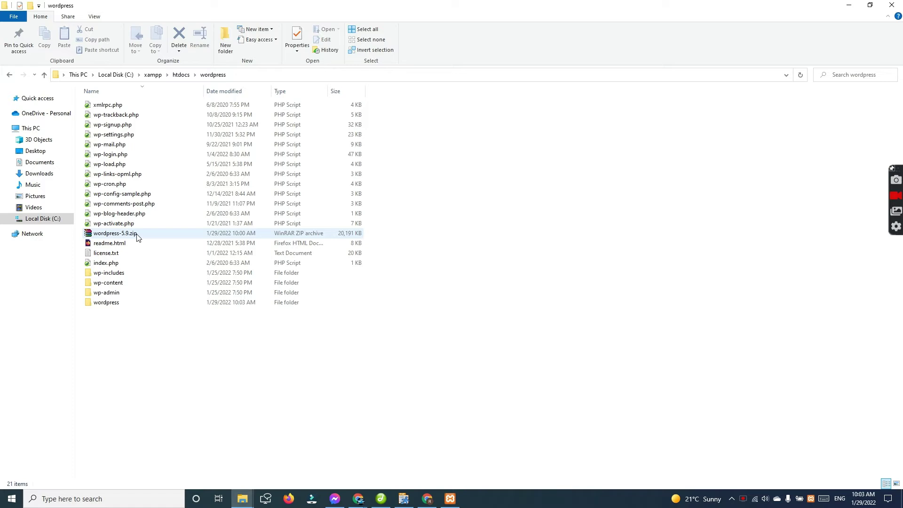
click(110, 303)
key(Delete)
Reload localhost/wordpress, choose English (United States) and begin editing the database Username field
click(426, 499)
click(427, 499)
click(358, 499)
click(41, 24)
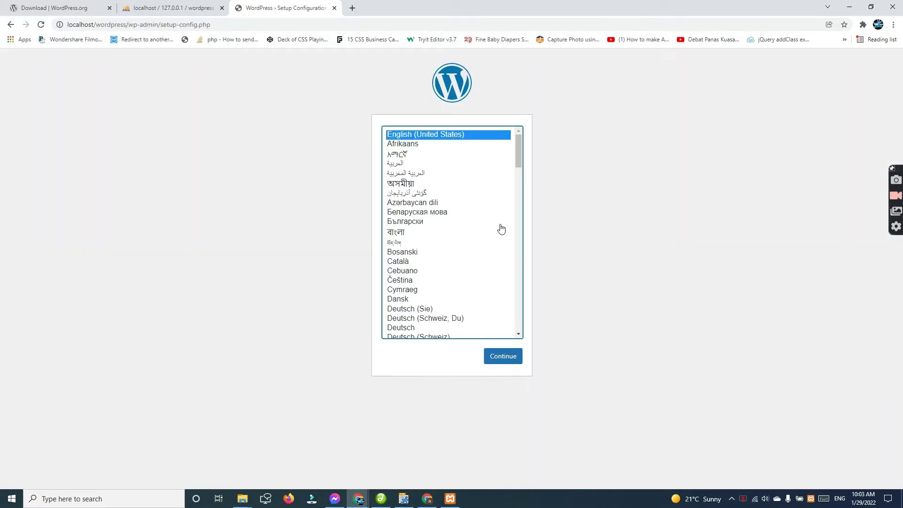
click(501, 356)
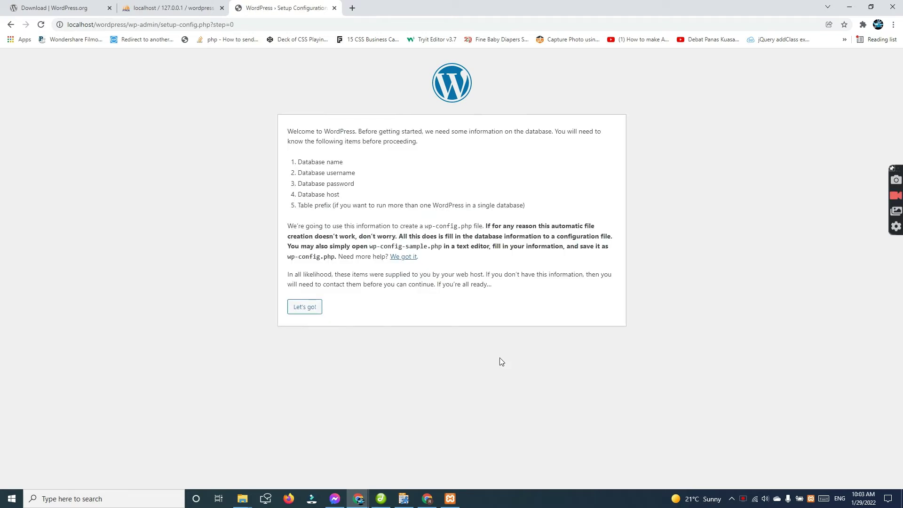
click(305, 307)
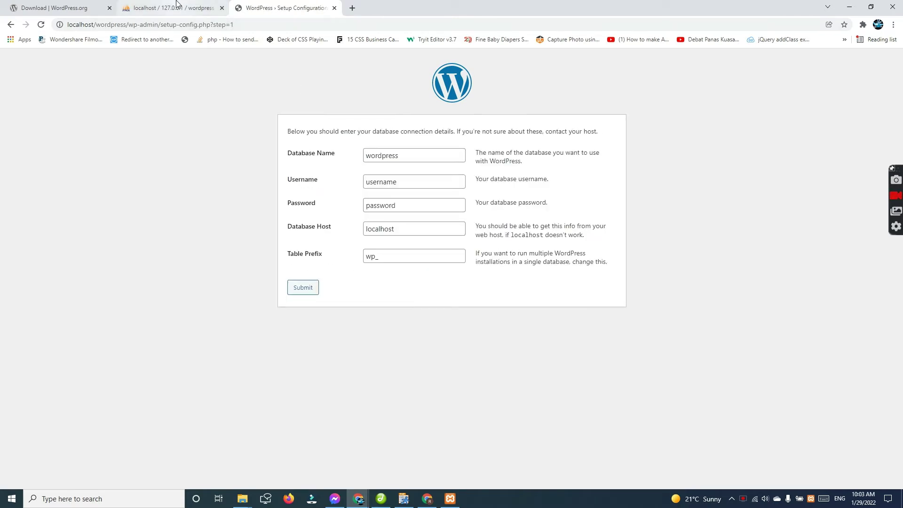
click(176, 8)
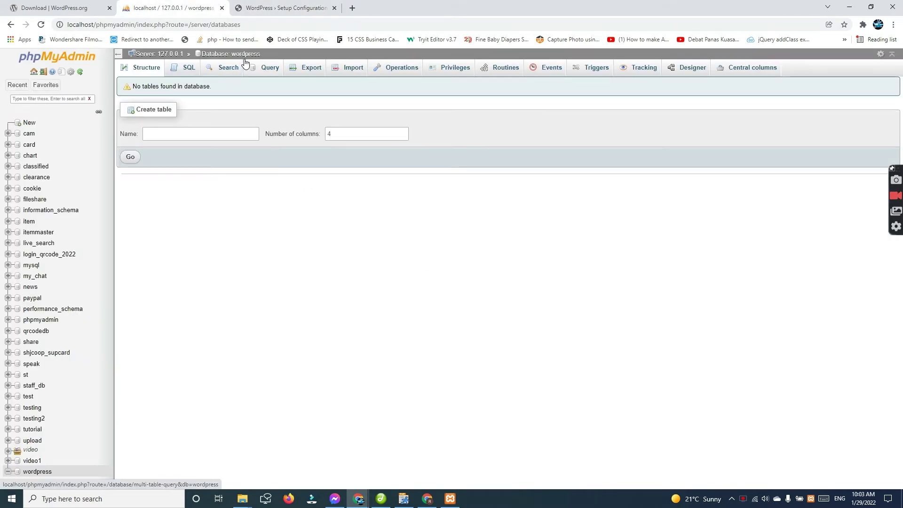
click(282, 8)
click(403, 180)
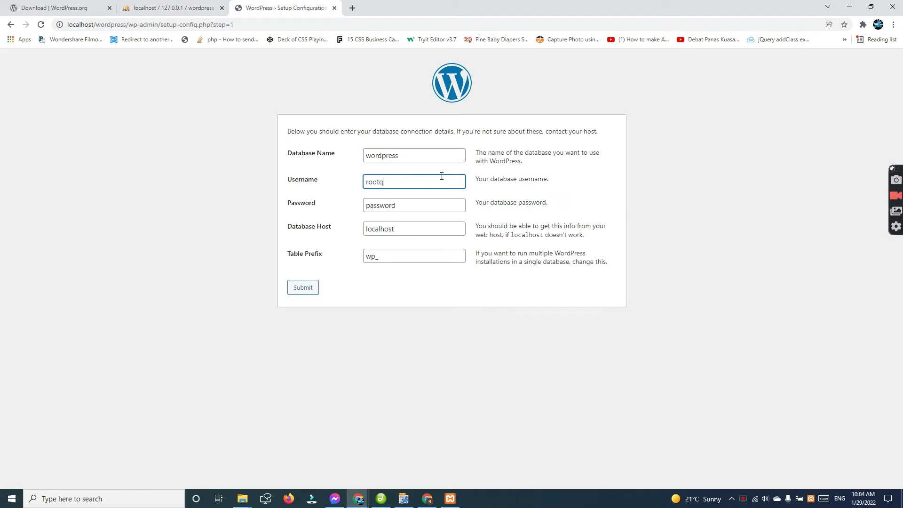
Submit database user root with an empty password on localhost, then run the installation
key(Tab)
key(BackSpace)
key(Tab)
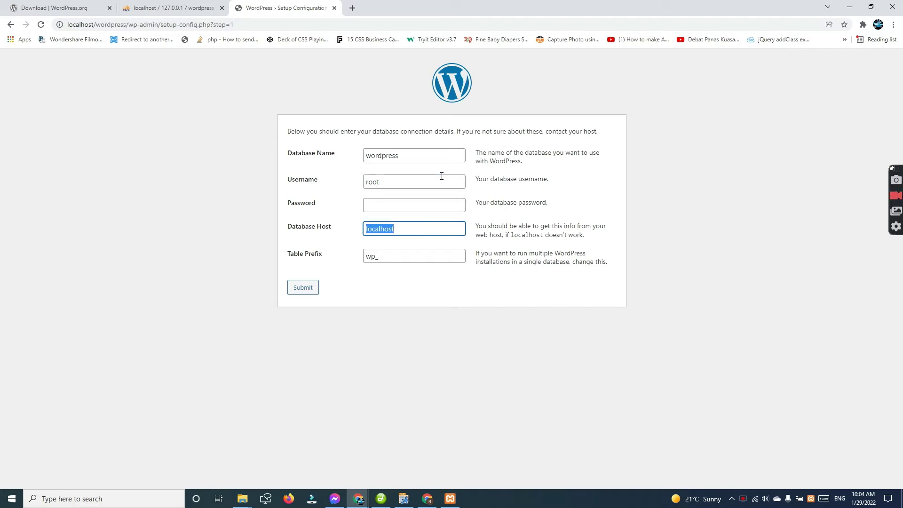
click(303, 287)
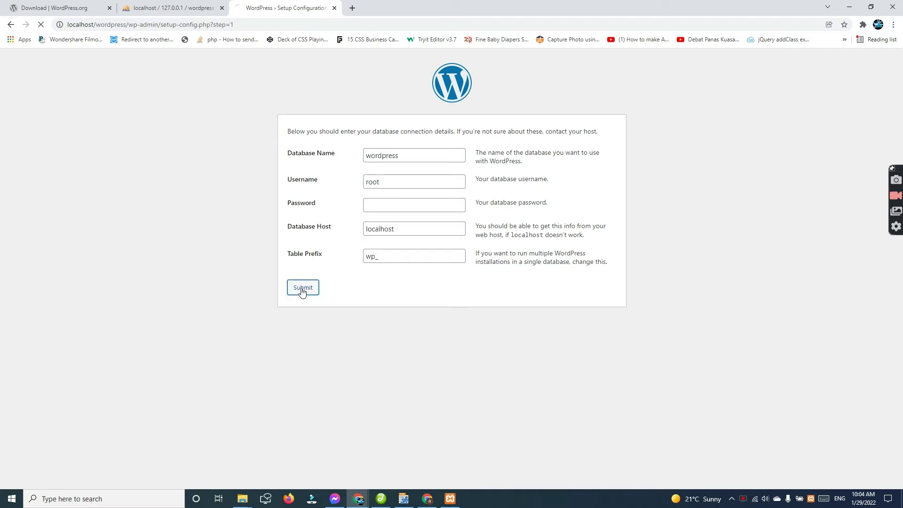
click(323, 164)
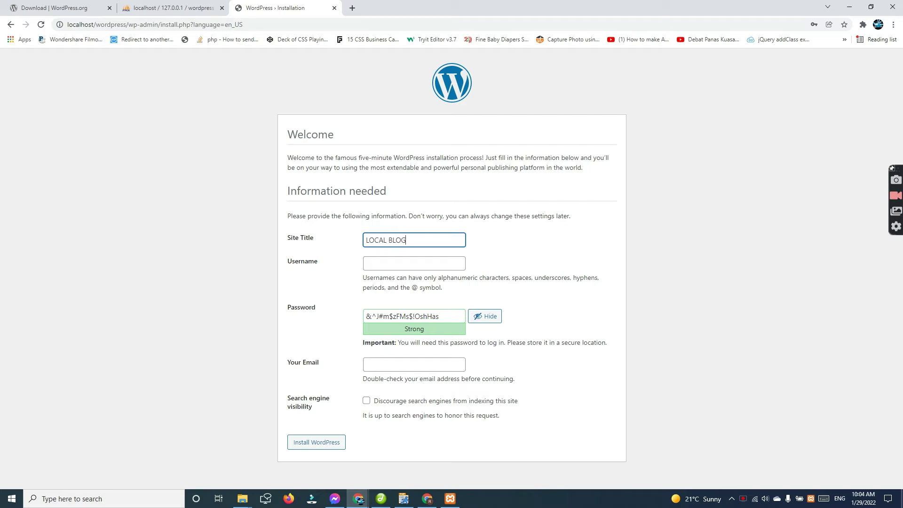
Fill in admin username, a weak password (confirmed) and an email, then submit
key(Tab)
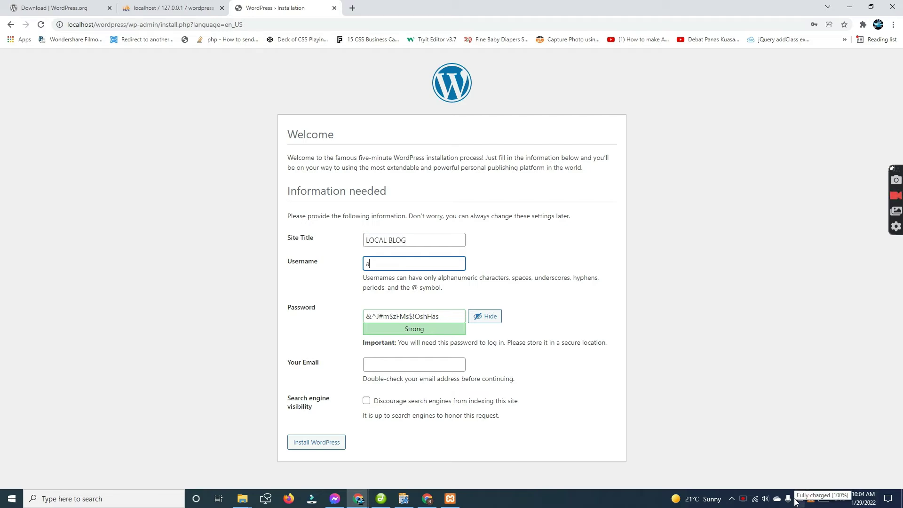
key(Tab)
text(ad)
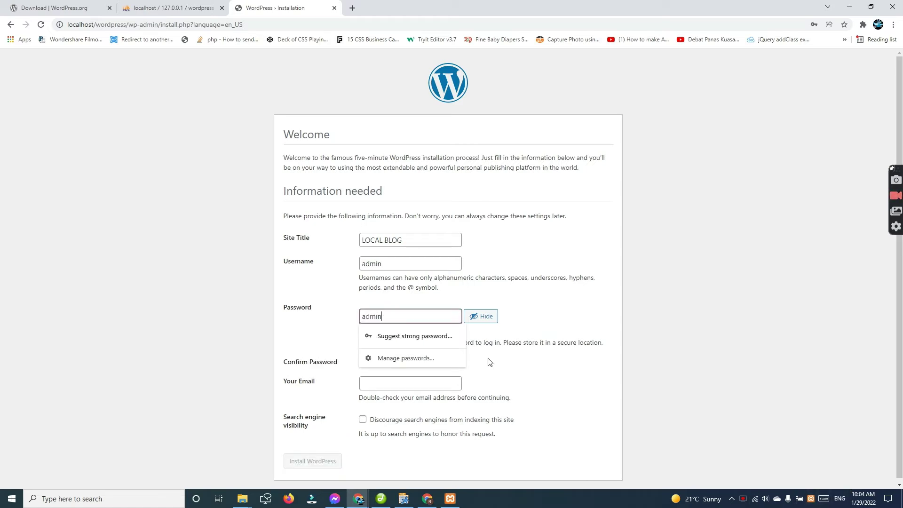
click(362, 363)
click(365, 382)
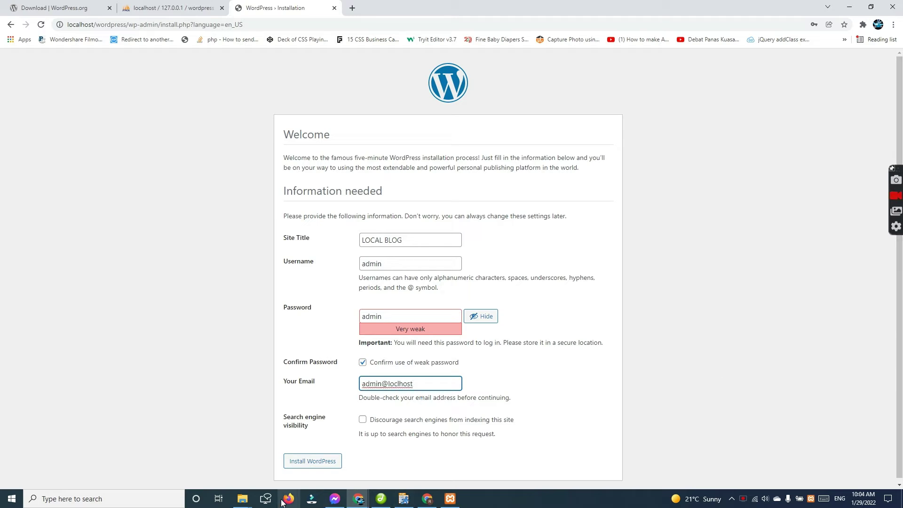
click(299, 461)
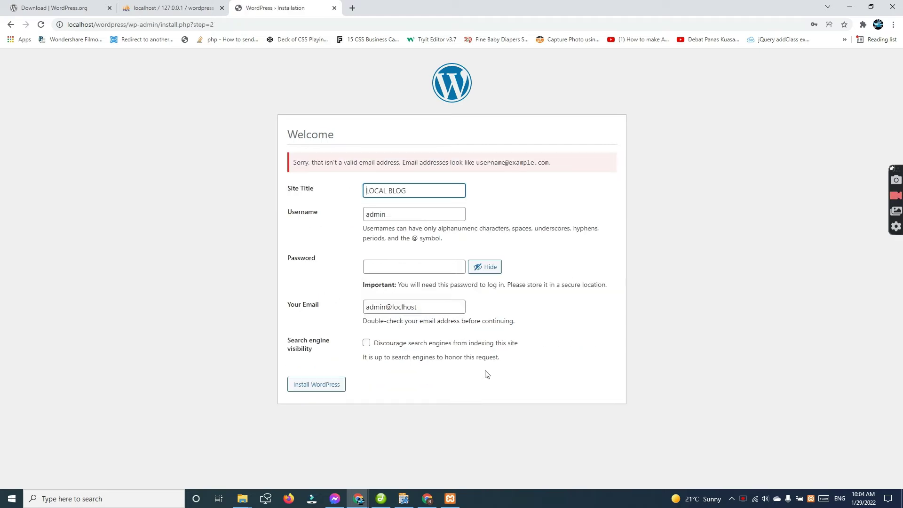
Correct the invalid email, reconfirm the weak password and install WordPress
click(438, 339)
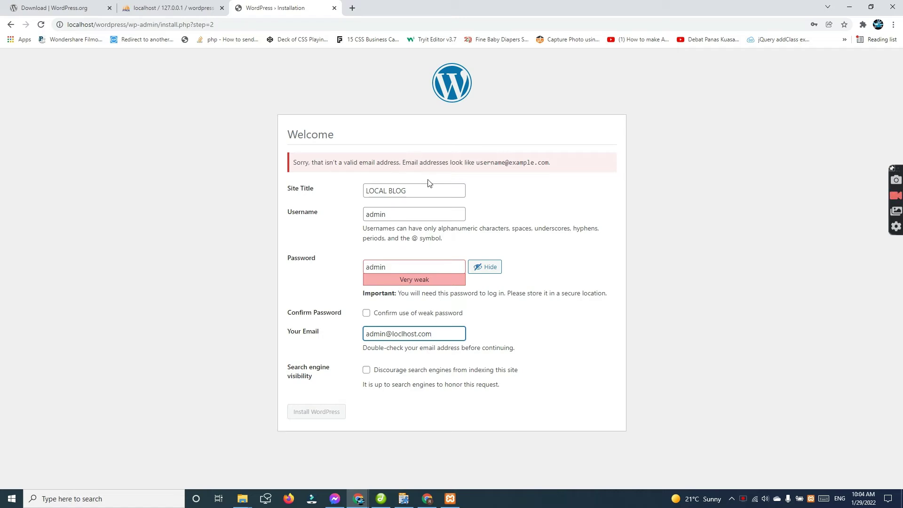
click(399, 395)
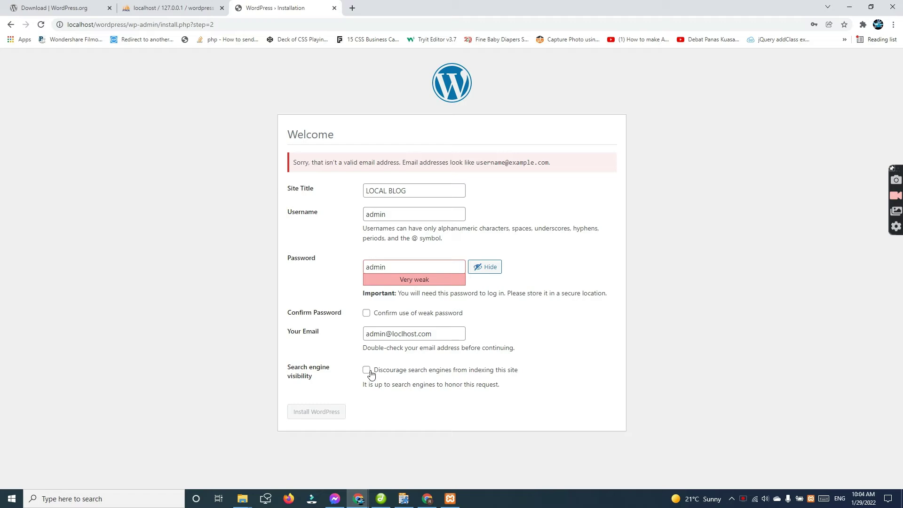
click(366, 314)
click(321, 410)
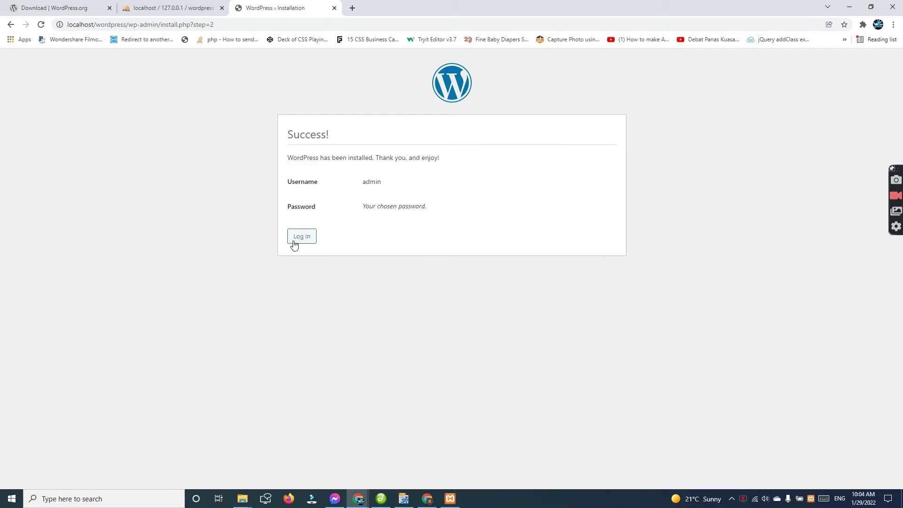
click(534, 150)
Log in as admin and open the LOCAL BLOG site with its Hello world! post in a new tab
click(301, 237)
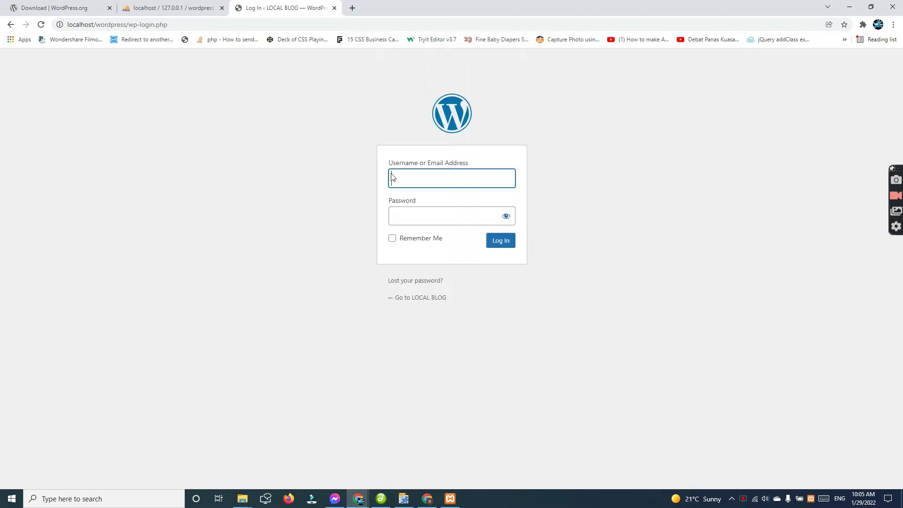
click(499, 242)
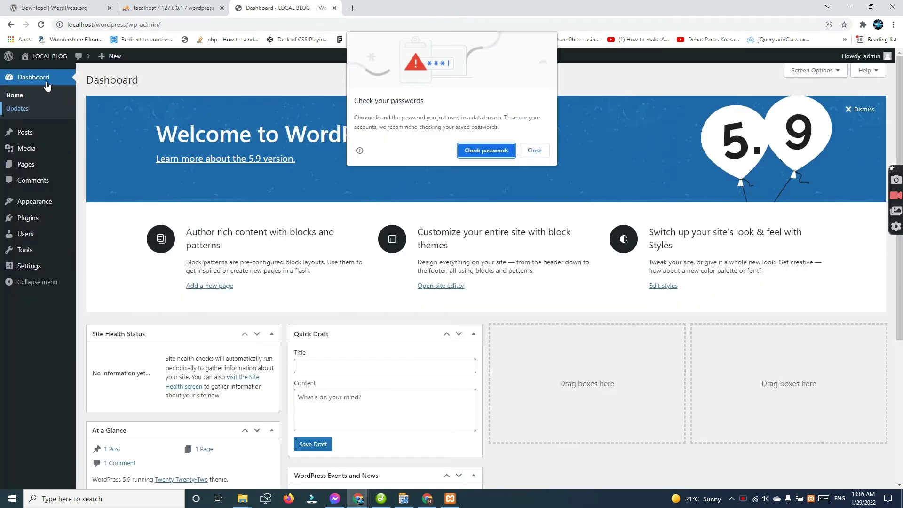
click(535, 150)
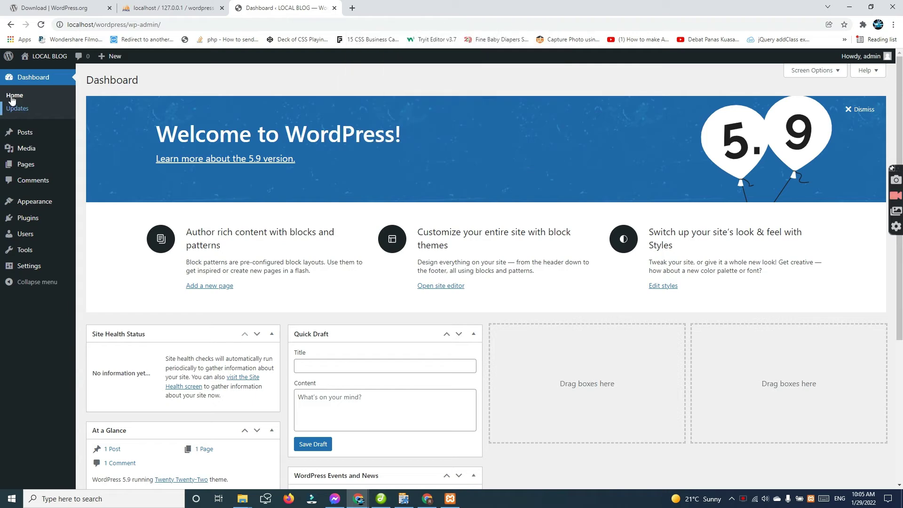
right_click(39, 68)
click(71, 74)
click(356, 11)
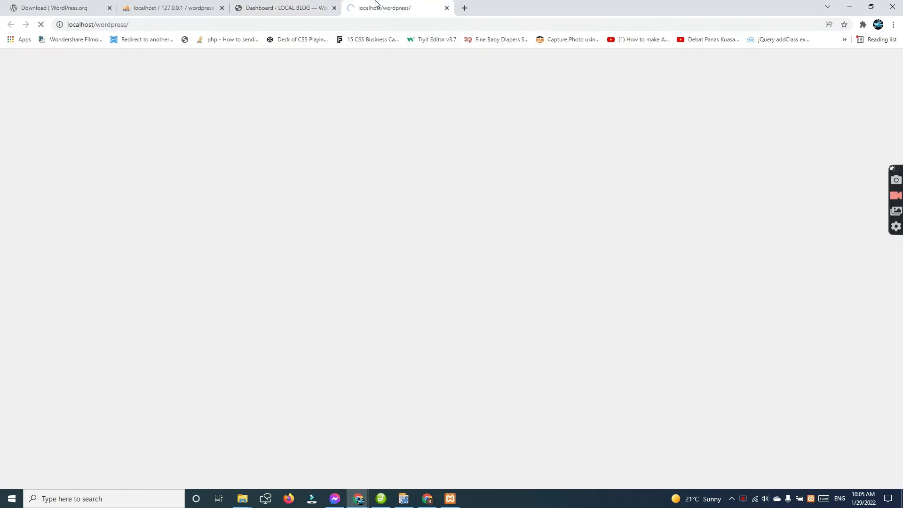
scroll(394, 274, down, 3)
scroll(399, 296, up, 3)
scroll(399, 296, down, 1)
scroll(405, 296, up, 1)
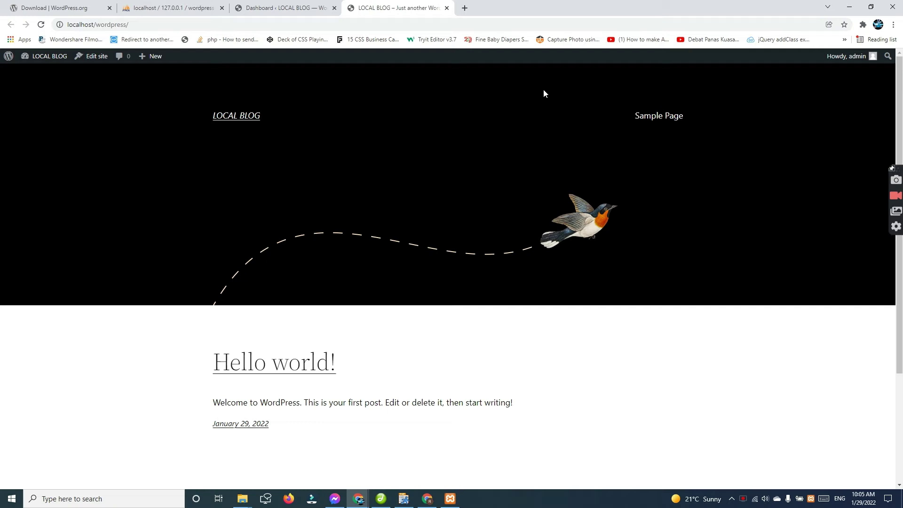
Open the copied localhost/wordpress address in Firefox, then minimize Firefox
right_click(375, 25)
click(398, 92)
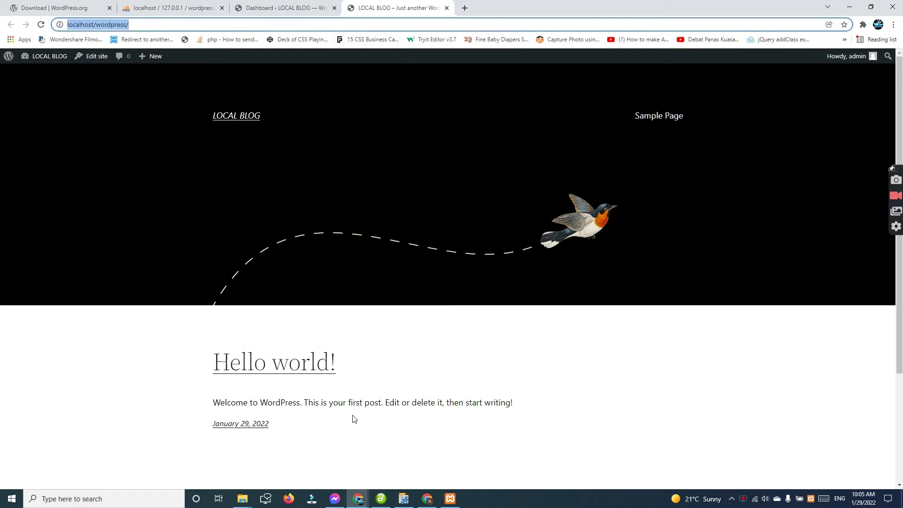
click(289, 497)
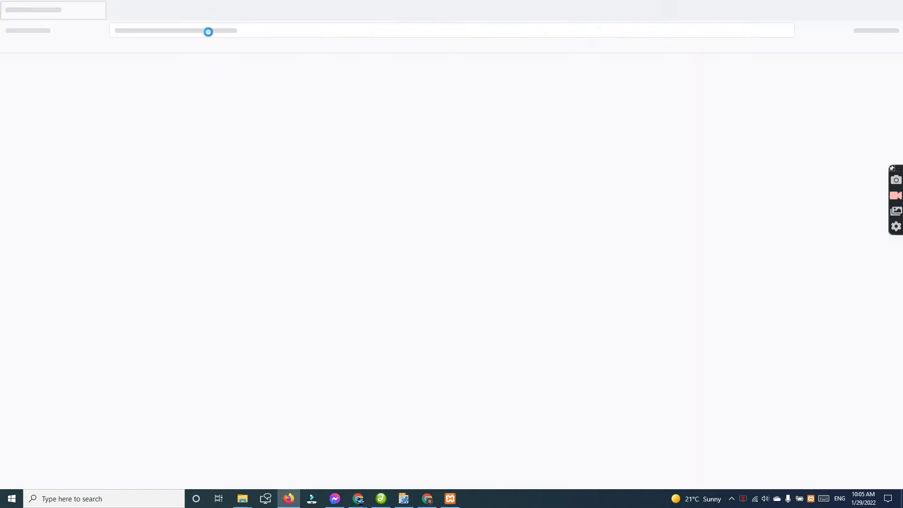
key(ctrl+v)
key(Return)
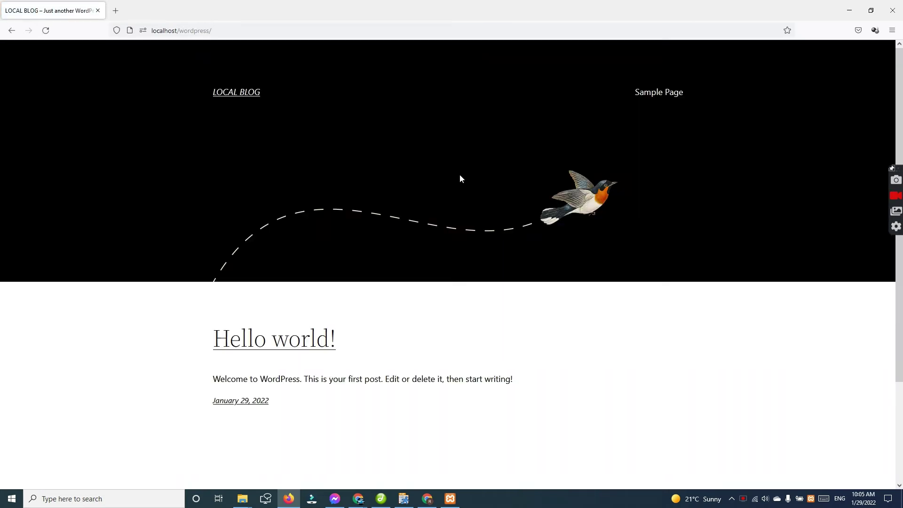
scroll(459, 174, down, 3)
scroll(459, 176, up, 3)
click(849, 9)
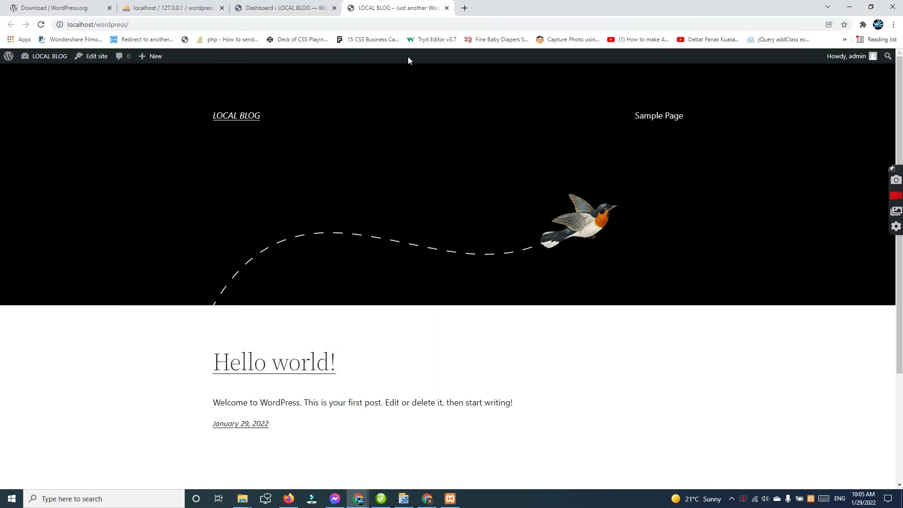
Start a new post from Posts, close the welcome guide, then leave it unsaved
click(287, 9)
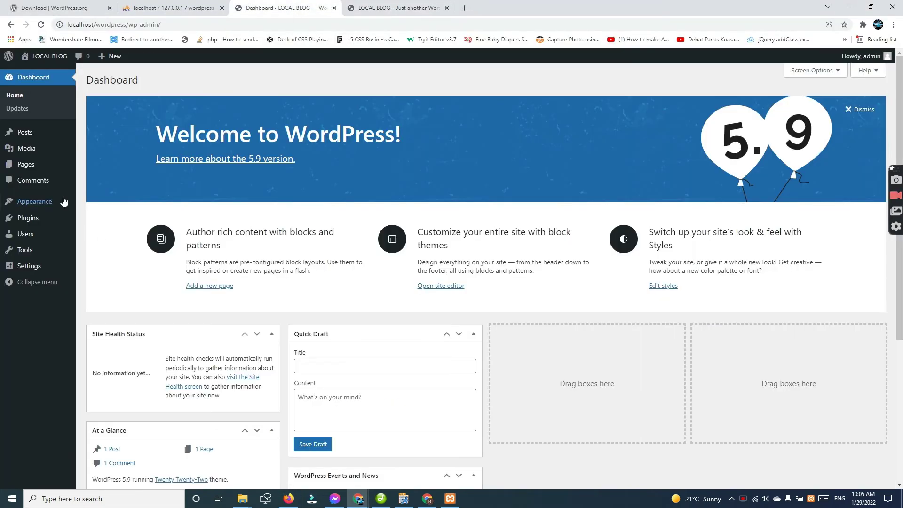
click(19, 132)
scroll(412, 328, down, 1)
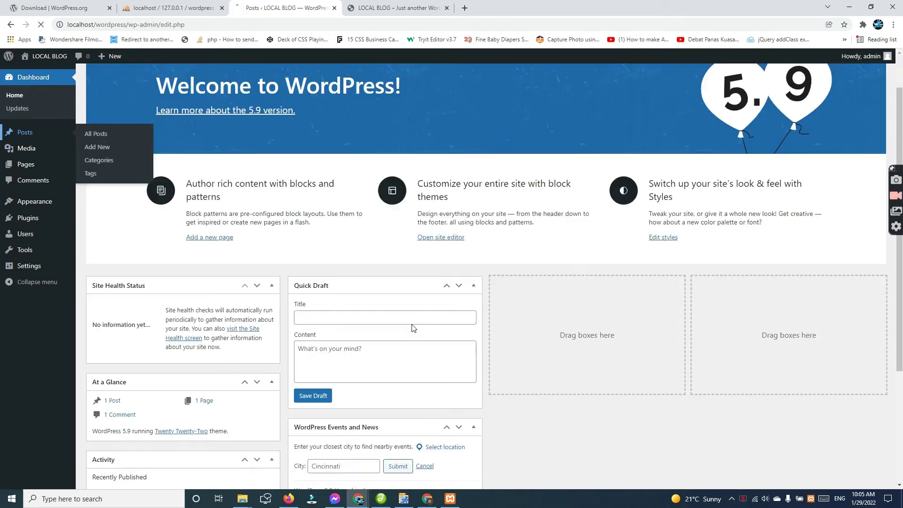
click(132, 80)
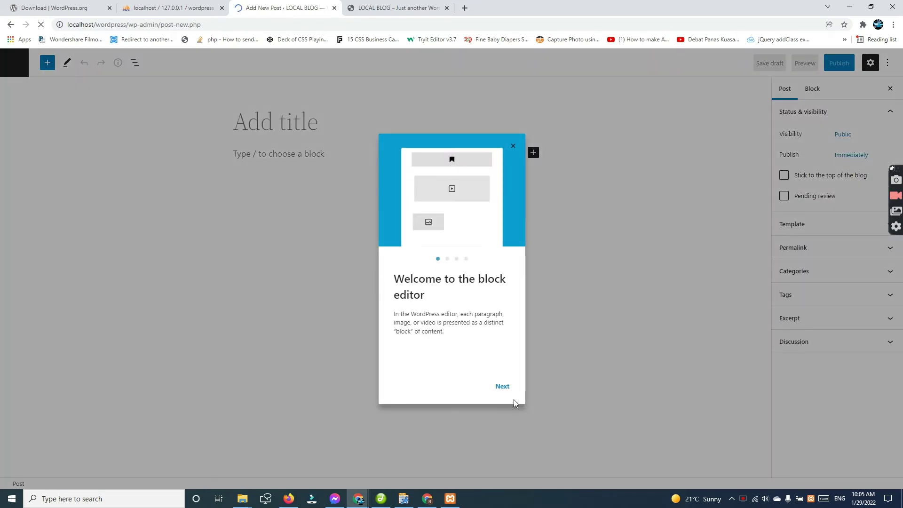
click(502, 386)
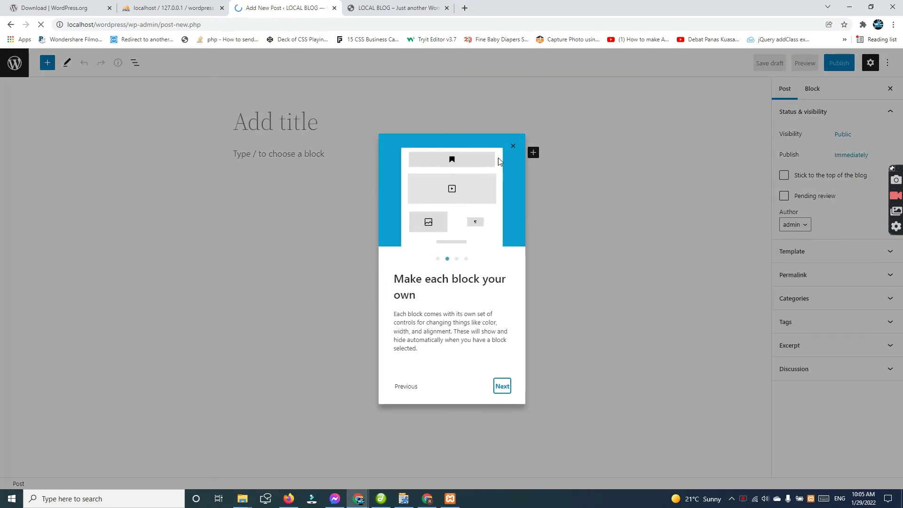
click(513, 143)
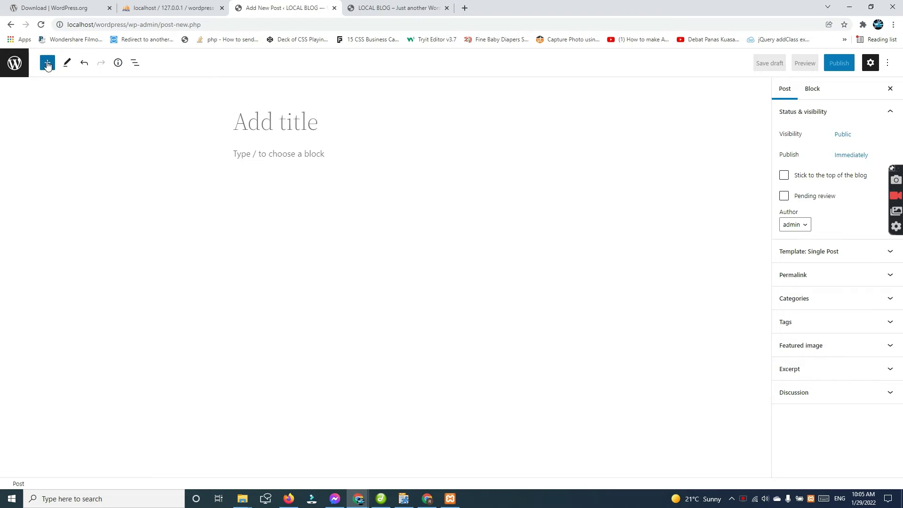
click(7, 26)
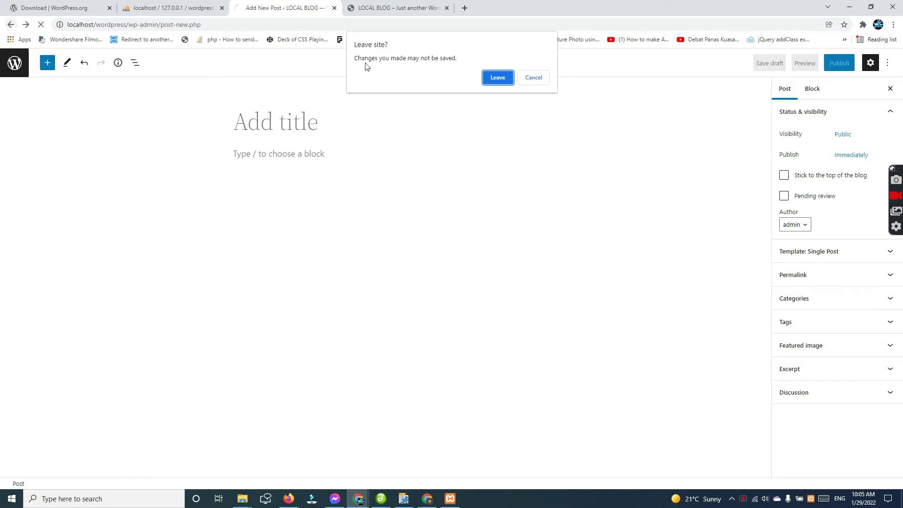
click(493, 78)
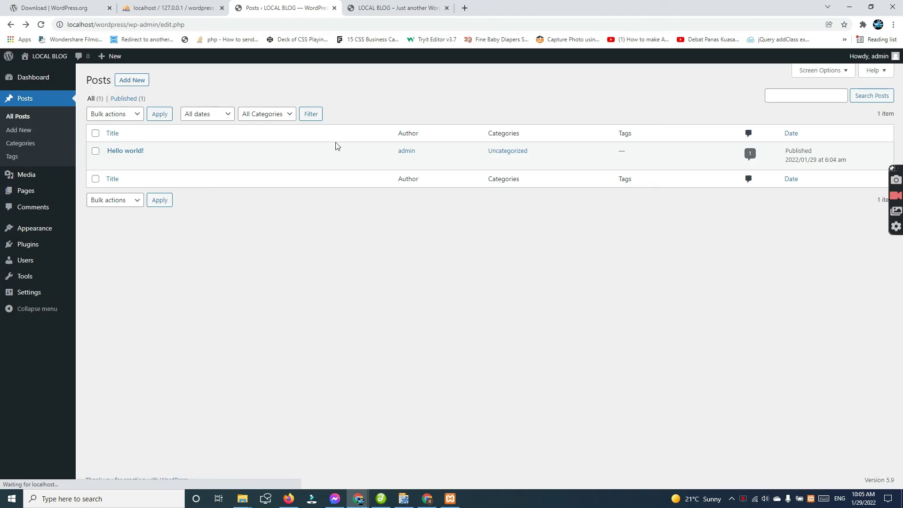
Install and activate Classic Editor from Plugins > Add New
mouse_move(37, 243)
click(98, 259)
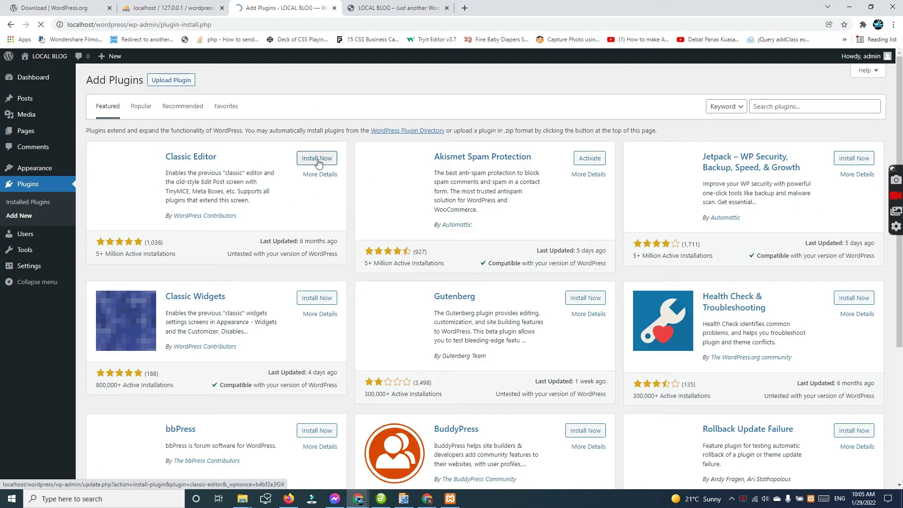
click(316, 158)
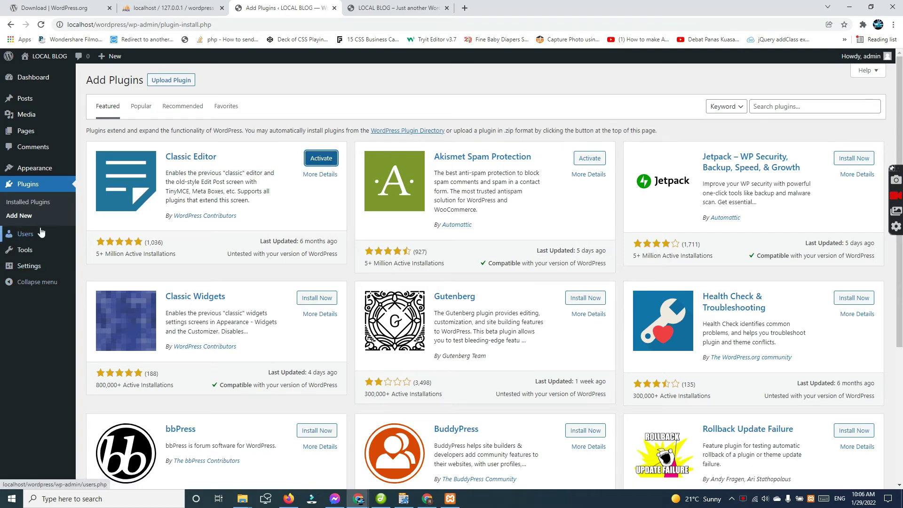
click(327, 164)
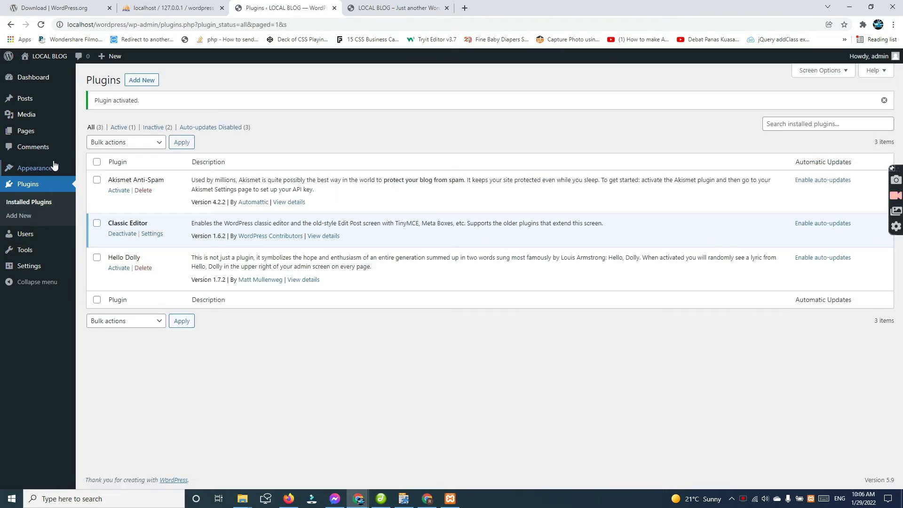
mouse_move(41, 98)
click(97, 114)
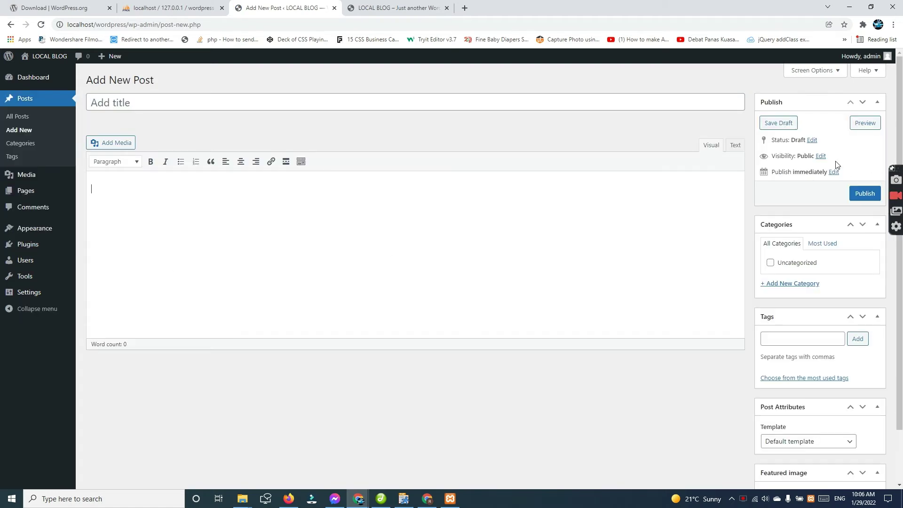
Title the new post 'SAMPLE BLOG PERTAMA'
click(735, 152)
click(714, 149)
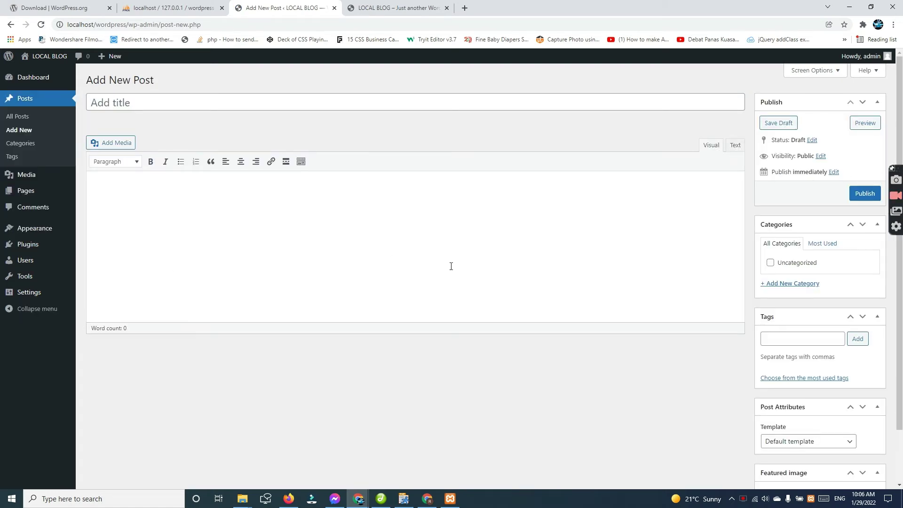
click(171, 101)
text(SAMPLE BLOG PERTAMA)
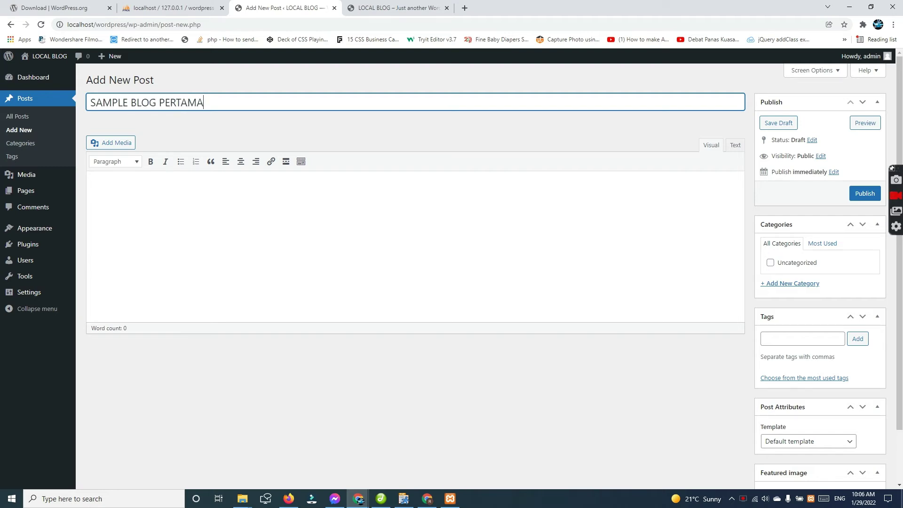
Copy the title 'SAMPLE BLOG PERTAMA' into the post body and bring up Add Media
key(ctrl+a)
key(ctrl+c)
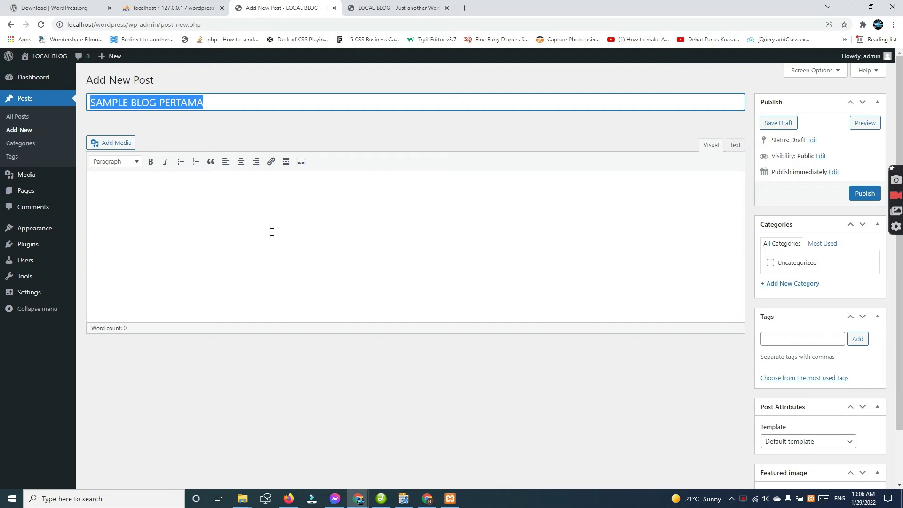
click(271, 232)
key(ctrl+v)
click(102, 144)
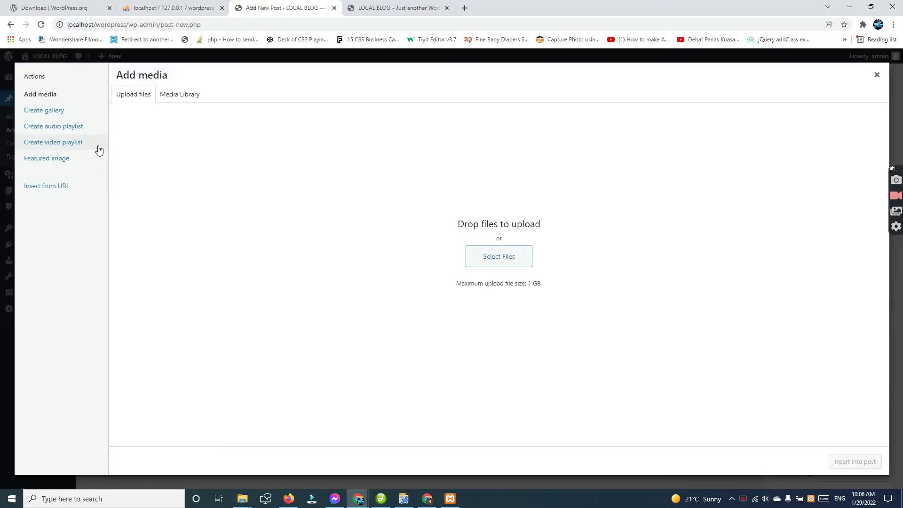
Upload aaaa.jpg, markus.png and john.png and insert all three into the post
click(180, 95)
click(137, 95)
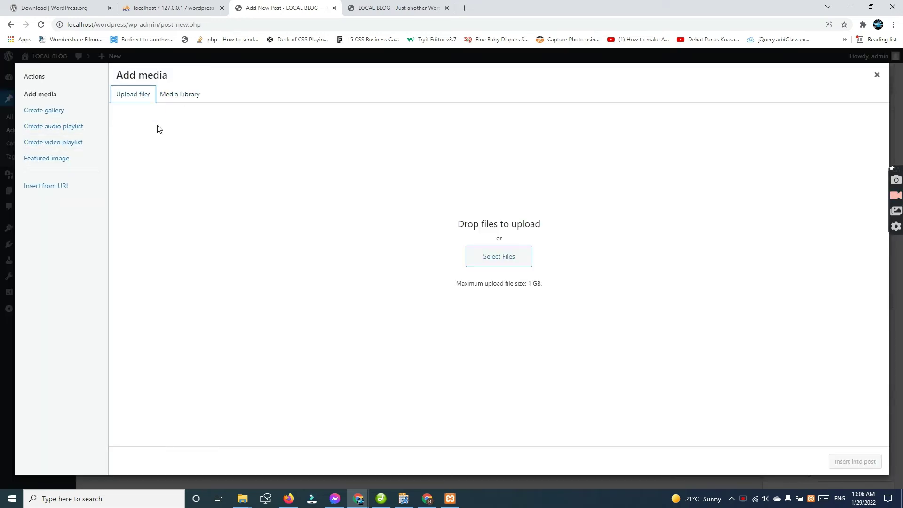
click(490, 255)
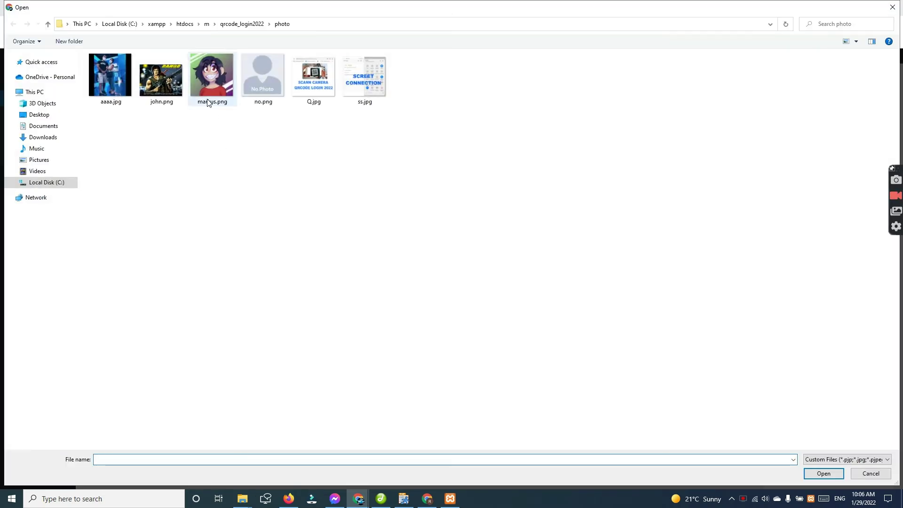
click(109, 72)
ctrl+click(204, 73)
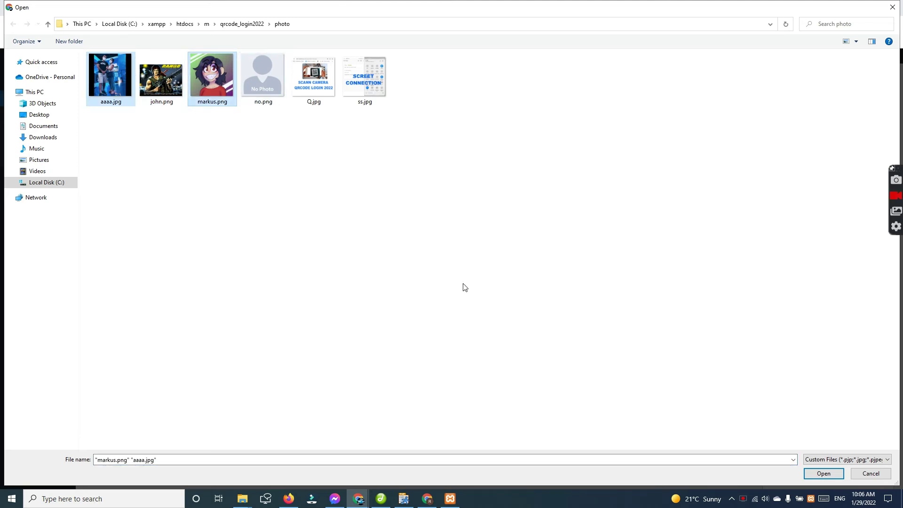
ctrl+click(161, 76)
click(818, 477)
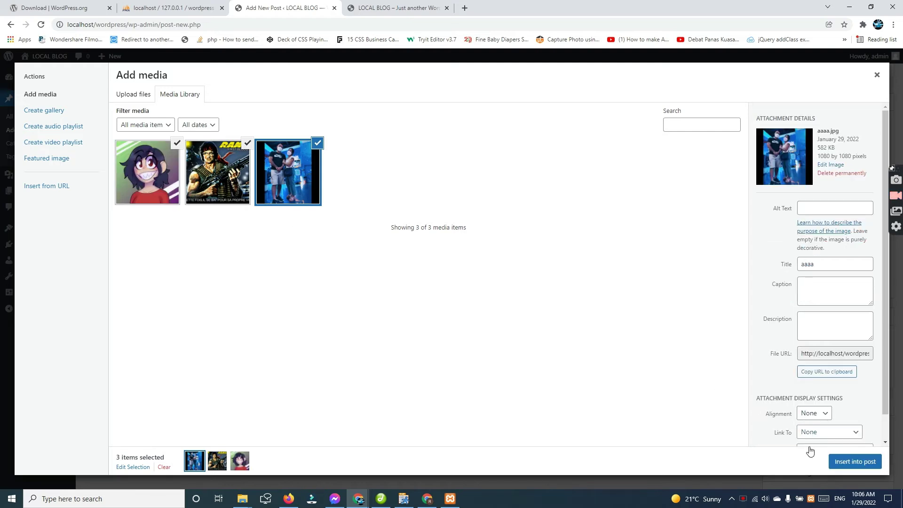
click(865, 467)
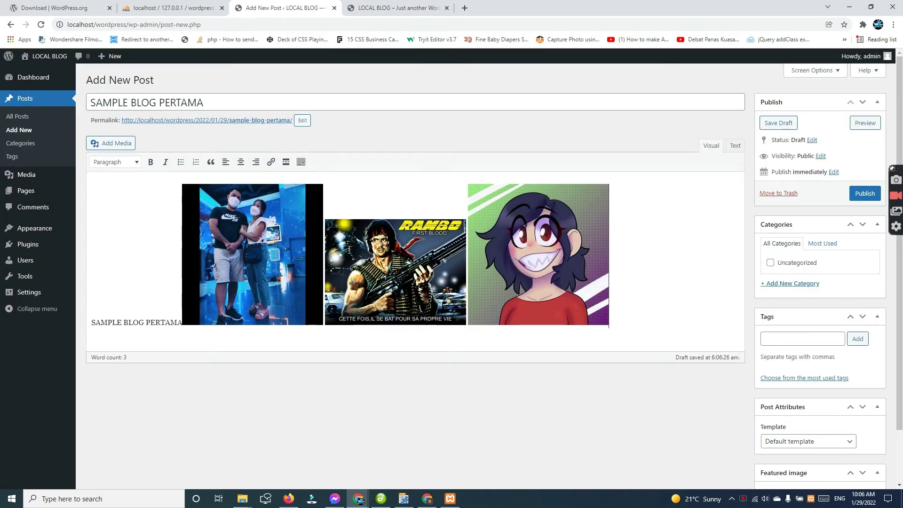
Set aaaa.jpg as the post's featured image
scroll(800, 329, down, 2)
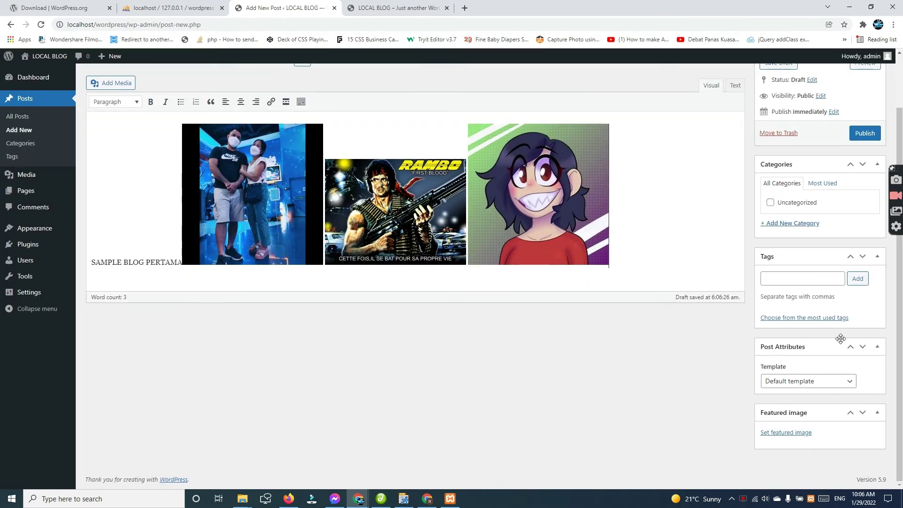
click(800, 432)
click(175, 169)
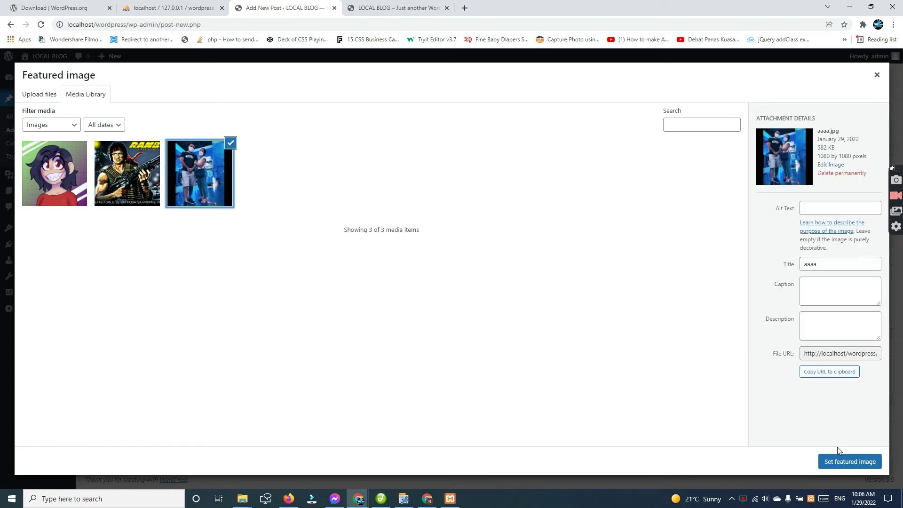
click(845, 462)
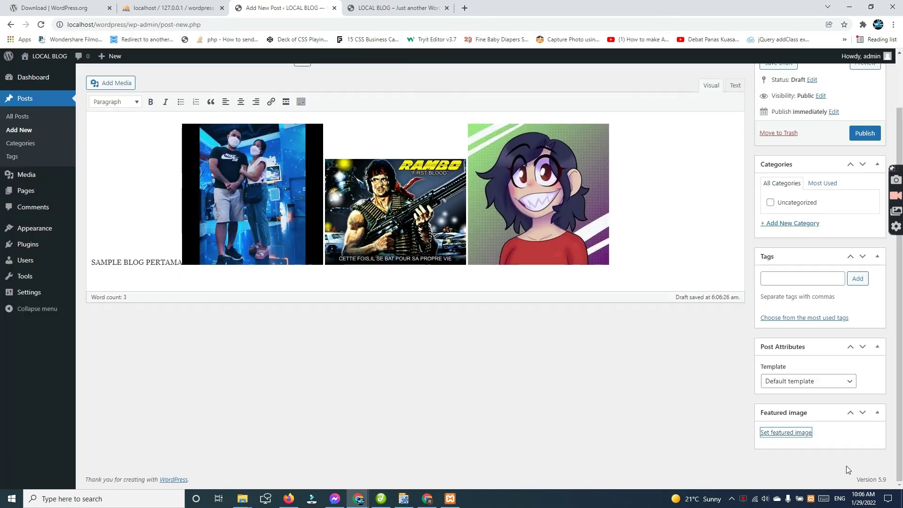
Add a new category named 'VLOG' and tick it for the post
scroll(709, 403, down, 3)
scroll(709, 403, up, 4)
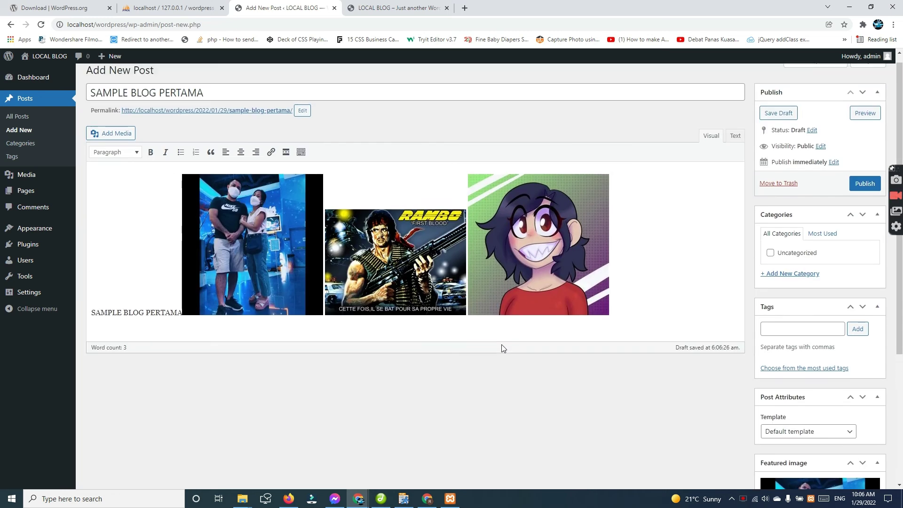
click(808, 284)
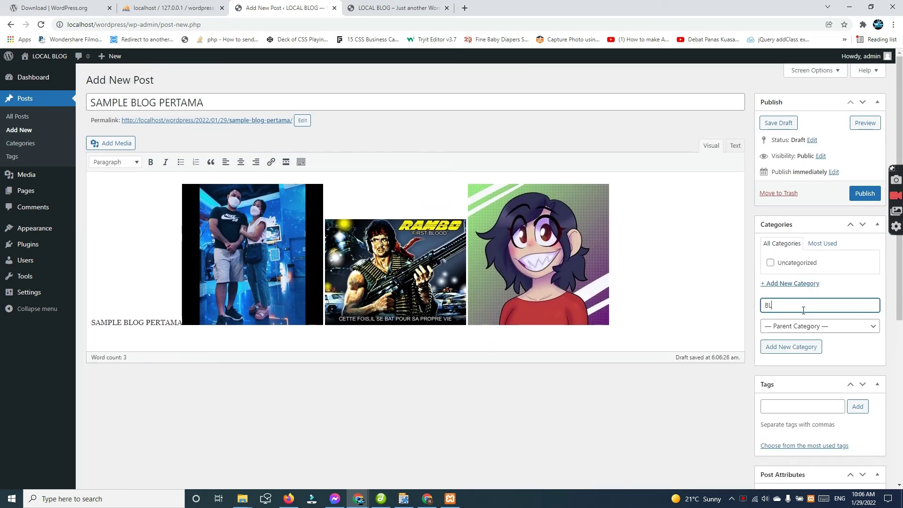
text(VLOGE)
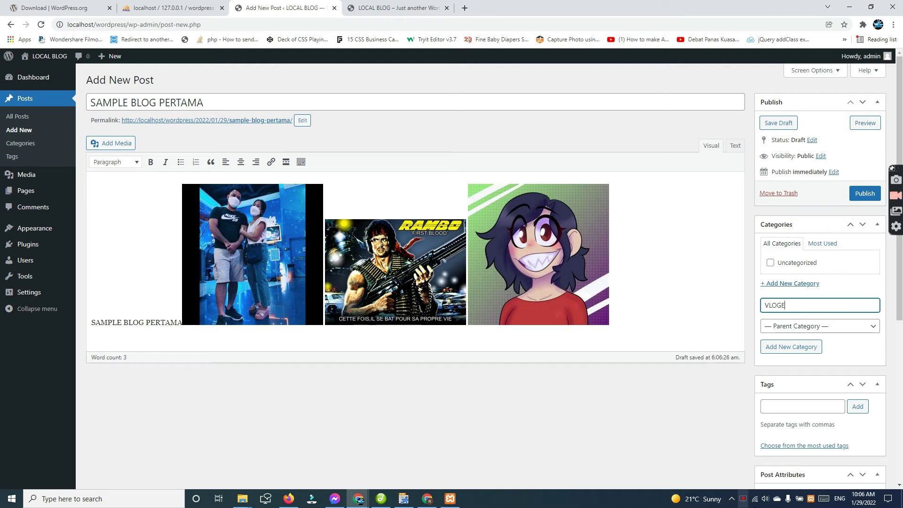
key(BackSpace)
click(781, 348)
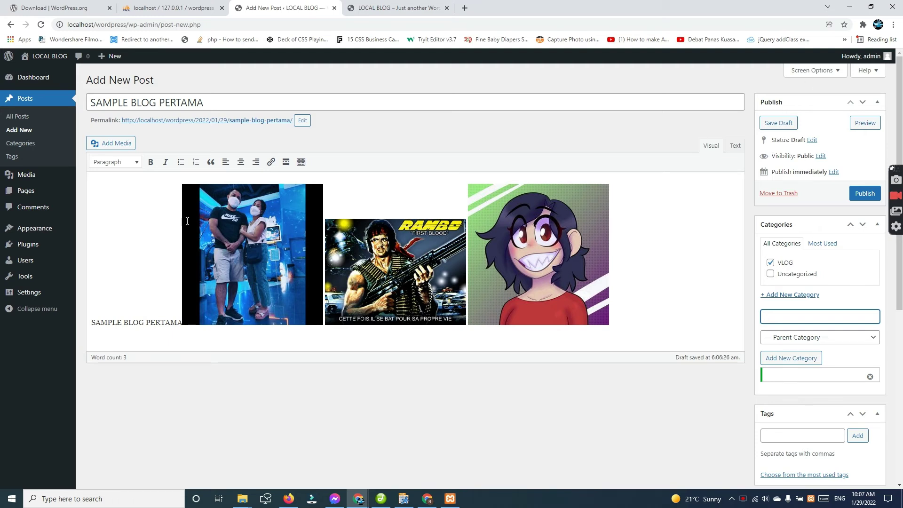
scroll(187, 221, down, 3)
scroll(168, 270, up, 2)
click(162, 217)
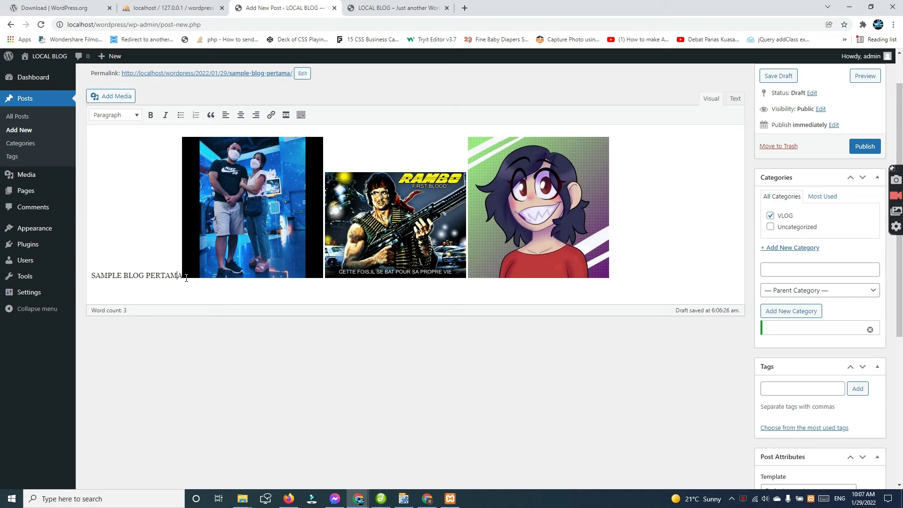
Move the images to their own line and make 'SAMPLE BLOG PERTAMA' a bulleted item
key(Return)
key(Return)
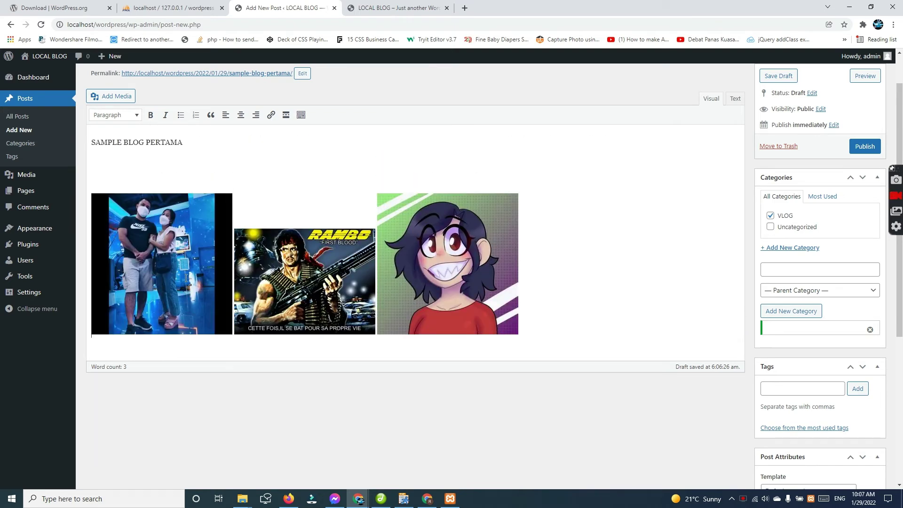
drag(183, 142, 101, 141)
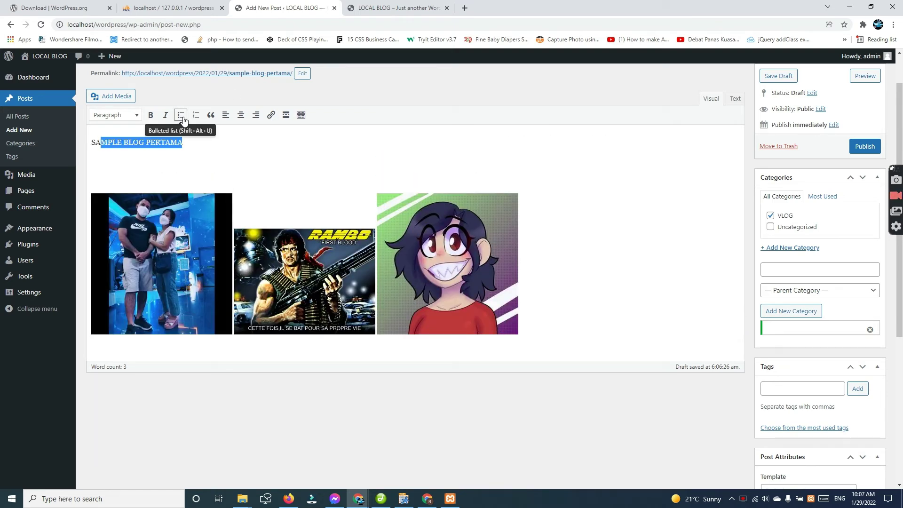
drag(188, 150, 92, 142)
click(181, 114)
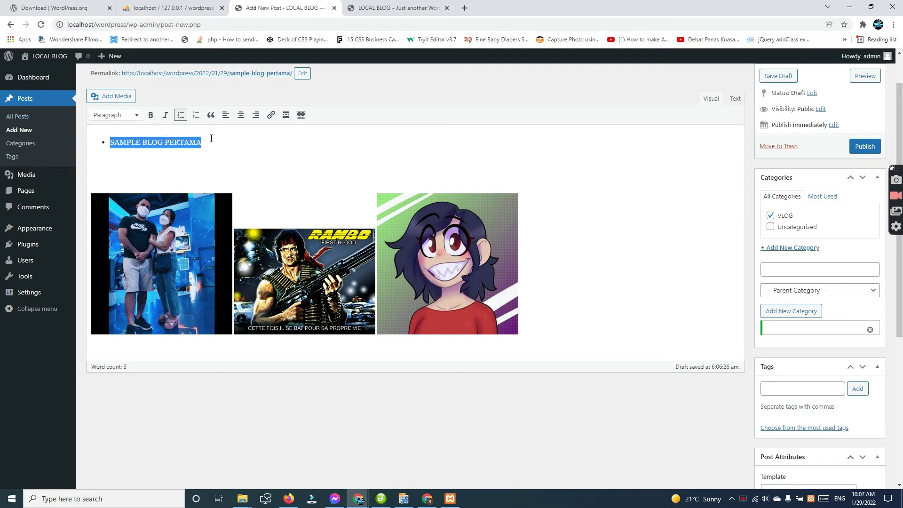
click(210, 137)
Add bullets 'SAMA AJSA', 'SAMA SAJAH' and 'SAMA JSAJJ', then publish the post
key(Return)
text(SAMA AJSA)
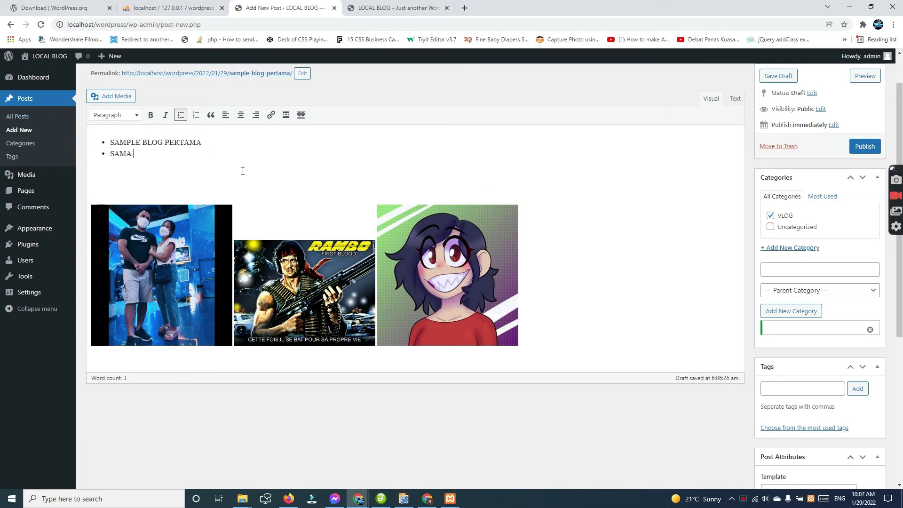
key(Return)
text(SAMA SAJAH)
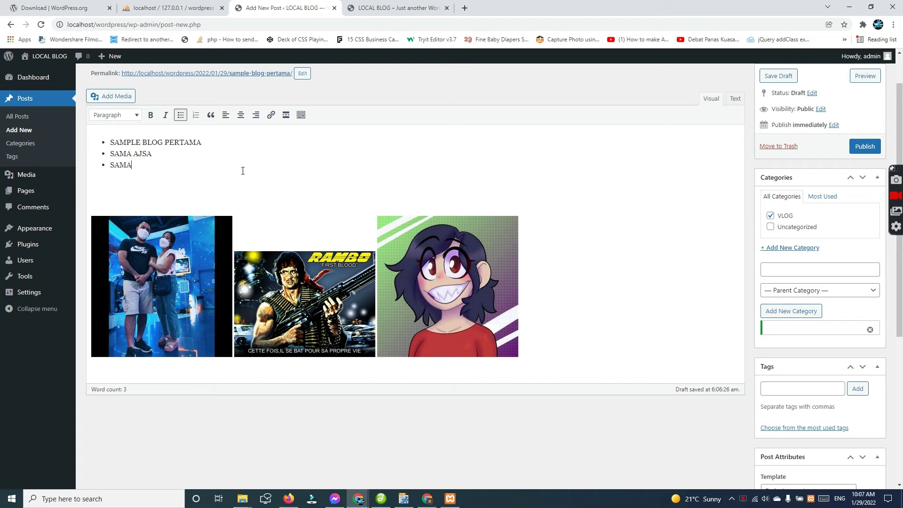
key(Return)
text(SAMA JSA)
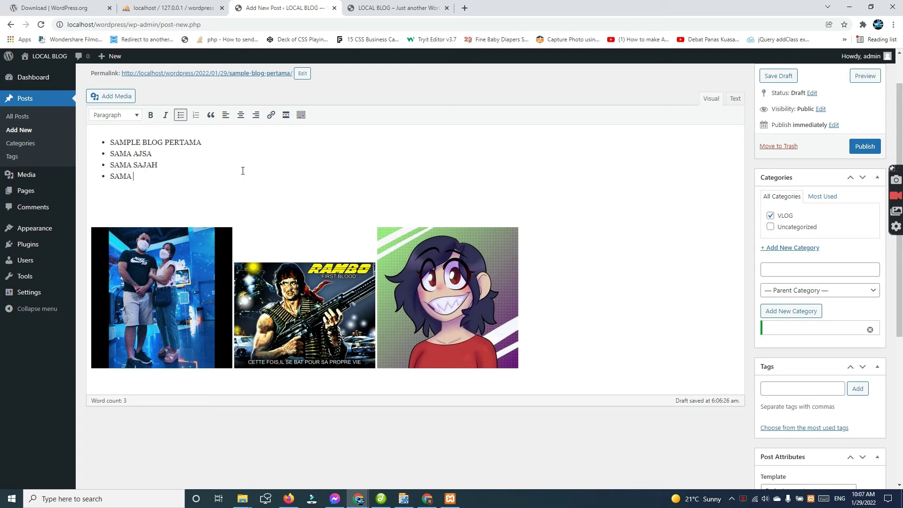
text(JJ)
click(864, 146)
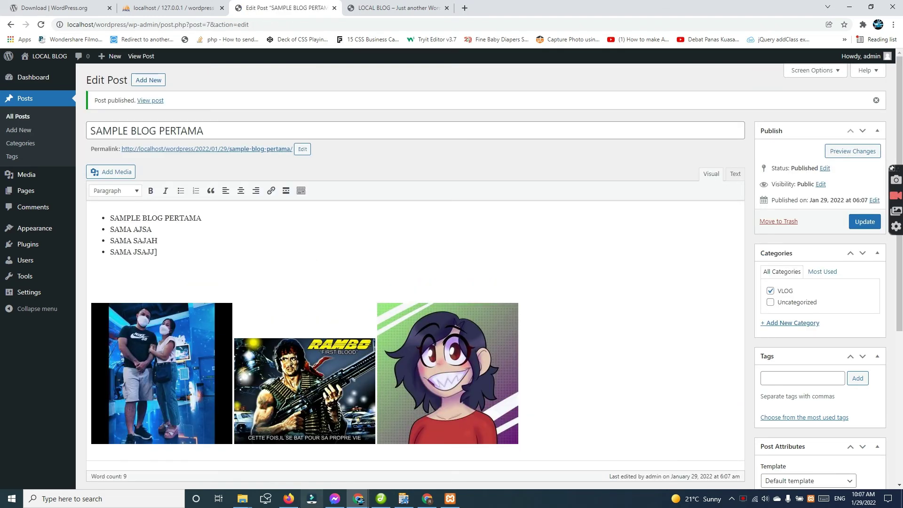
In Firefox, reload the local blog's front page to show the new post
click(288, 499)
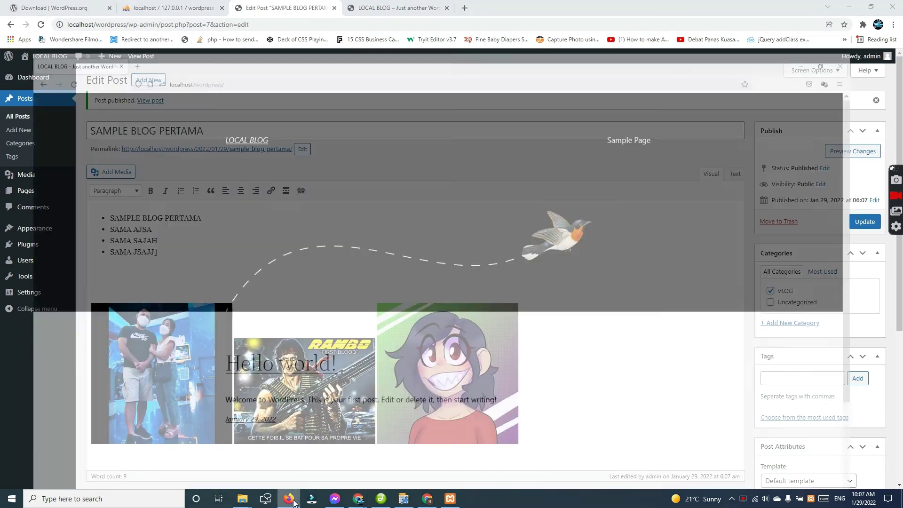
click(46, 30)
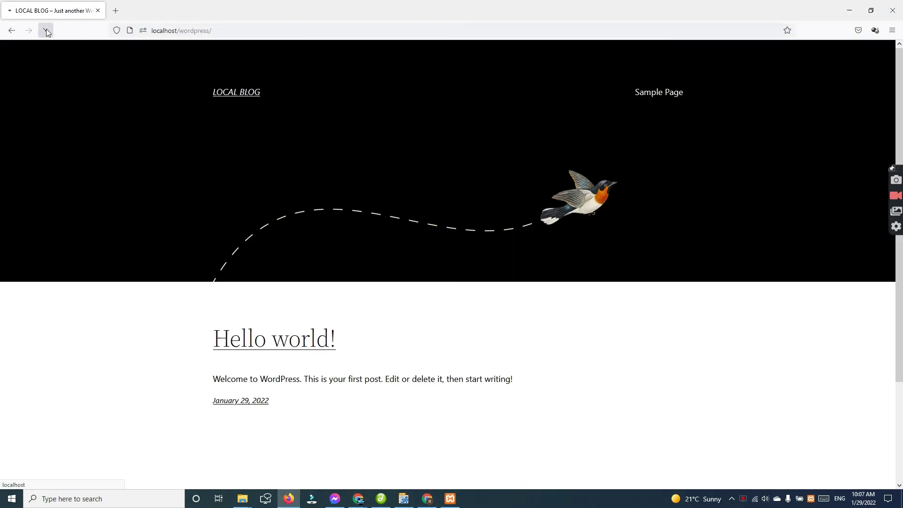
scroll(226, 235, down, 10)
scroll(236, 268, down, 5)
scroll(236, 276, up, 8)
Open the SAMPLE BLOG PERTAMA post page and look it over
click(335, 152)
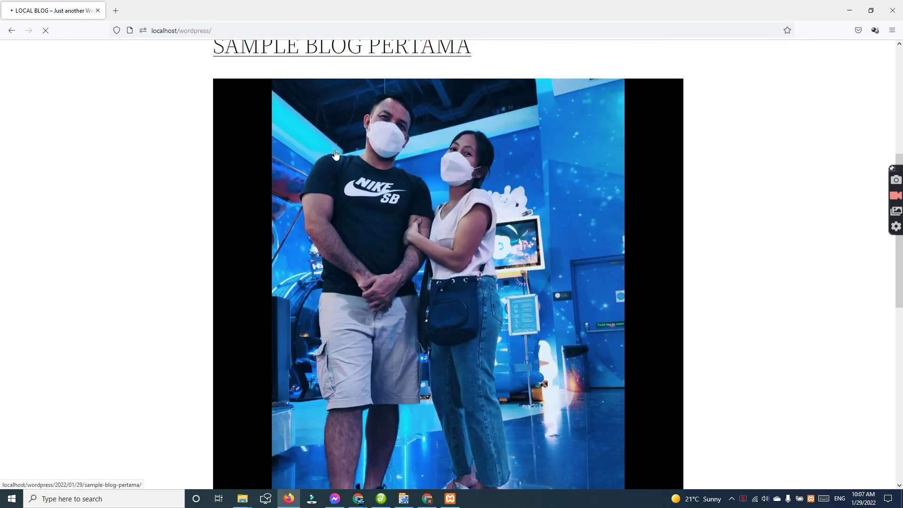
scroll(343, 212, down, 10)
scroll(346, 277, down, 10)
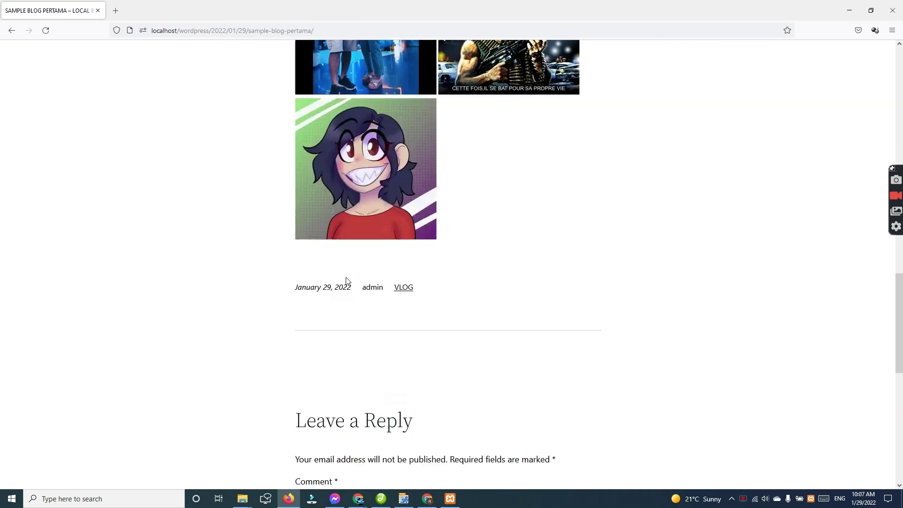
scroll(347, 277, up, 9)
scroll(346, 278, up, 12)
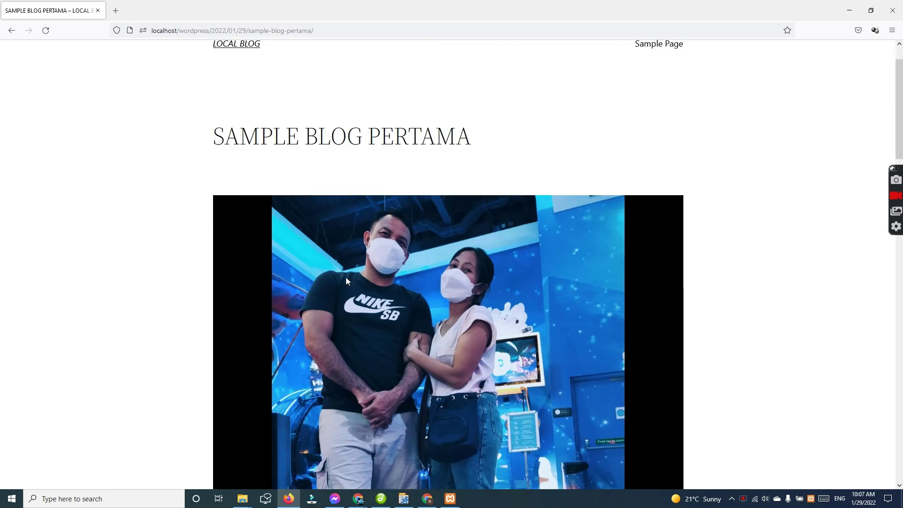
scroll(346, 277, down, 12)
scroll(495, 111, up, 5)
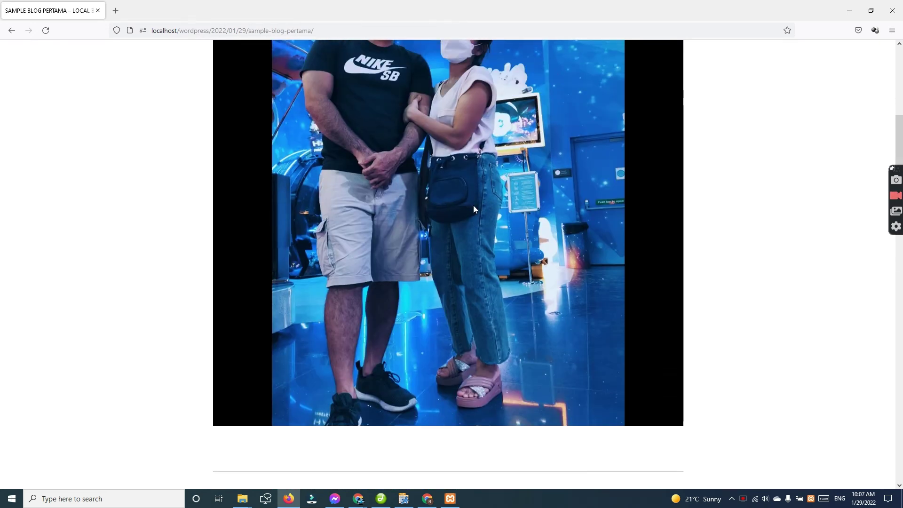
scroll(369, 148, up, 6)
Return to the LOCAL BLOG home page, then minimize Firefox
click(228, 97)
scroll(338, 249, down, 10)
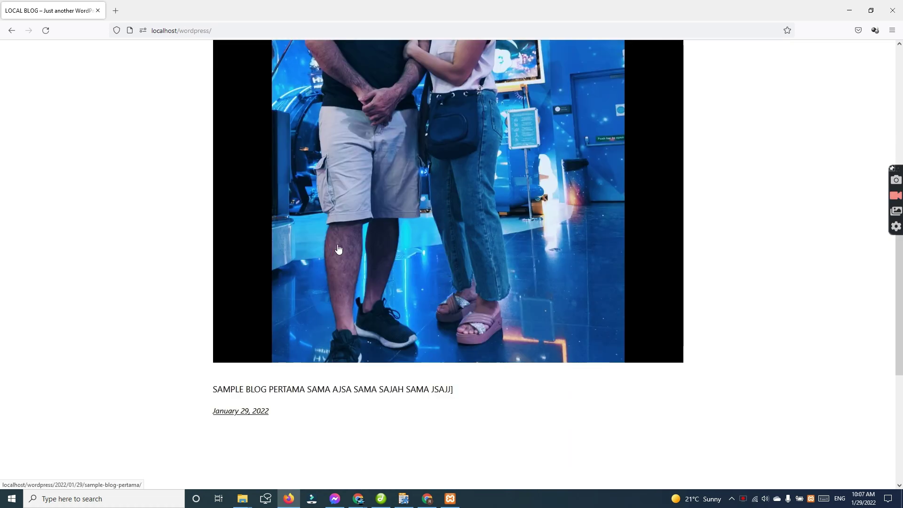
scroll(474, 233, up, 5)
click(849, 10)
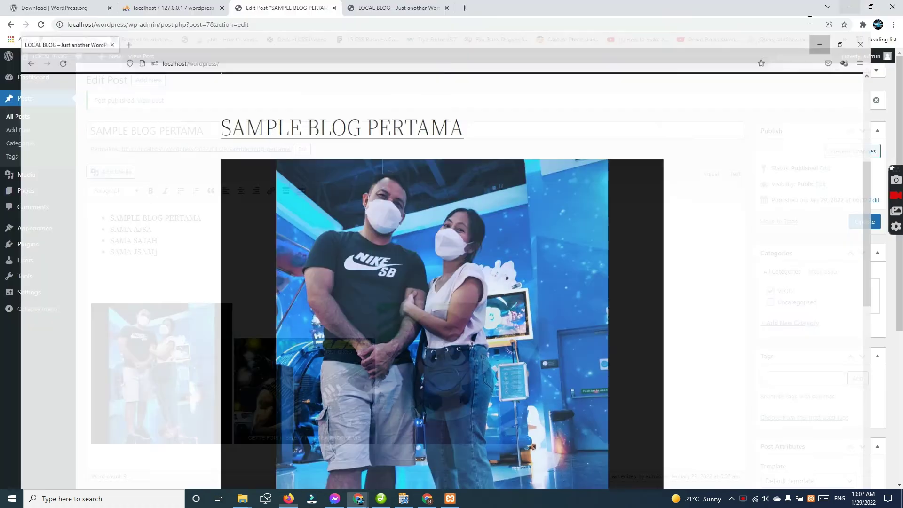
Open the active theme's Home template in the site editor via Appearance > Themes
scroll(212, 278, down, 4)
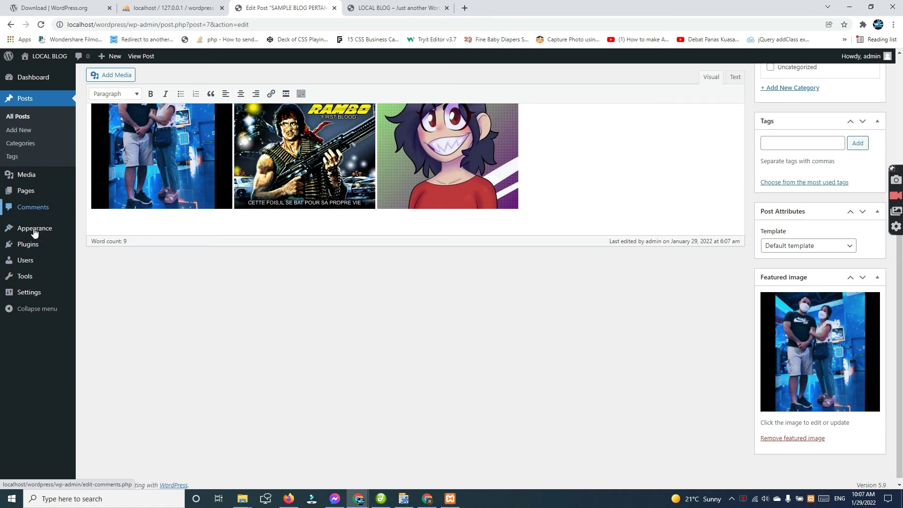
mouse_move(35, 232)
click(102, 229)
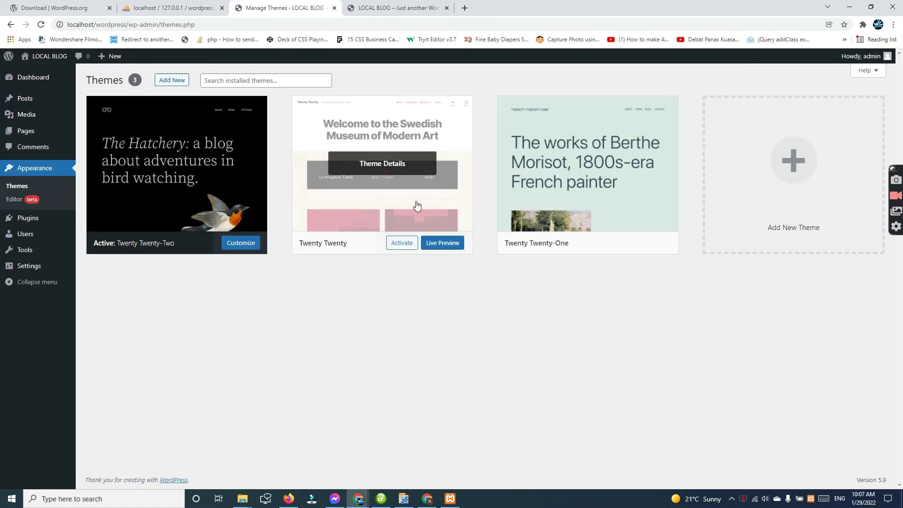
click(235, 248)
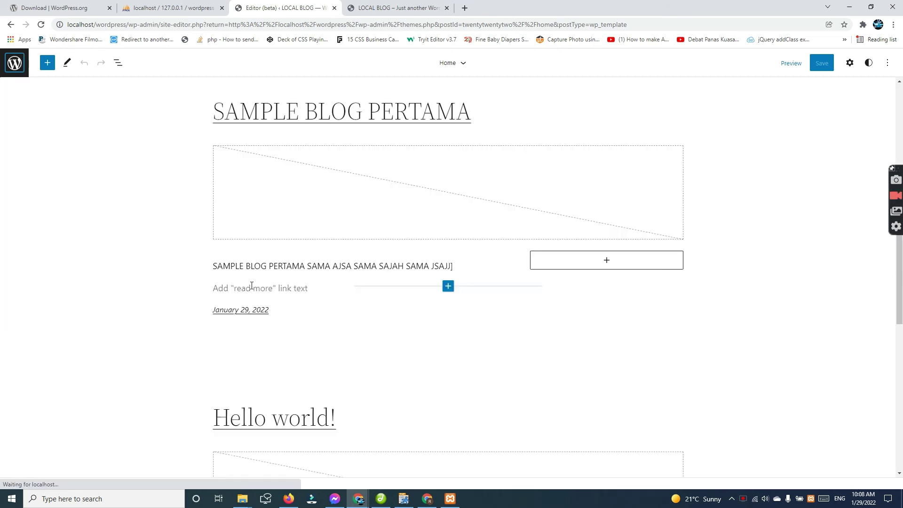
Move the Post Featured Image block below the read-more link, then go back
scroll(251, 286, down, 6)
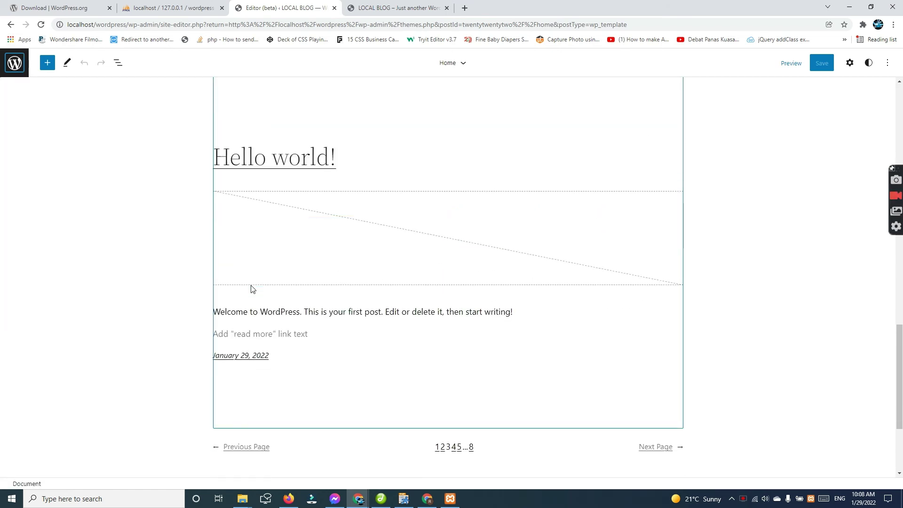
scroll(252, 288, up, 10)
click(295, 252)
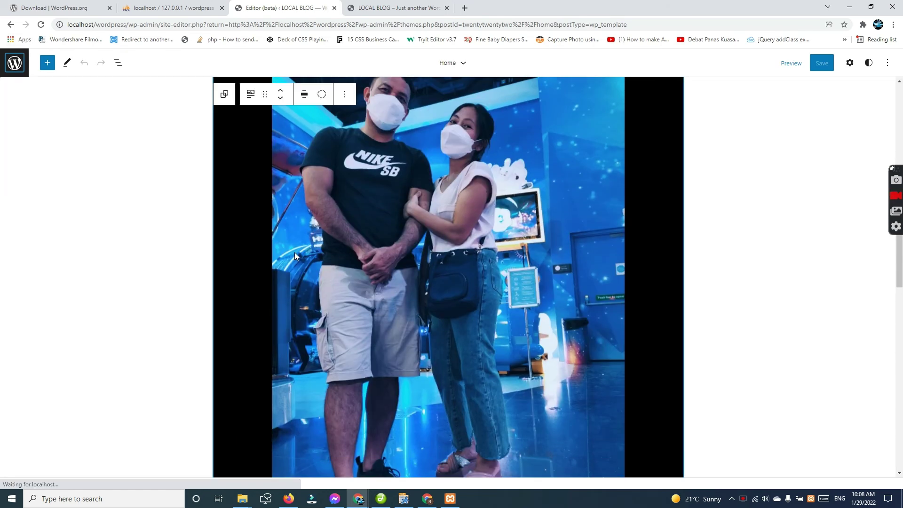
click(265, 95)
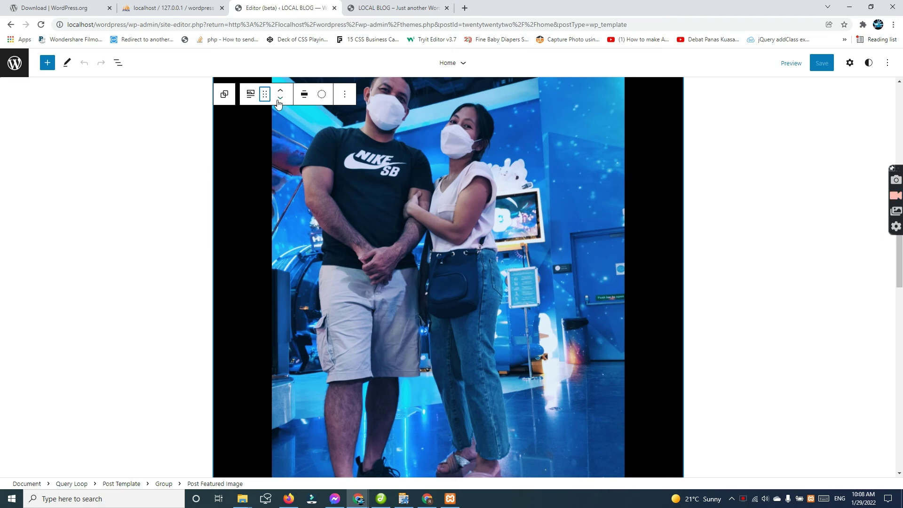
click(279, 98)
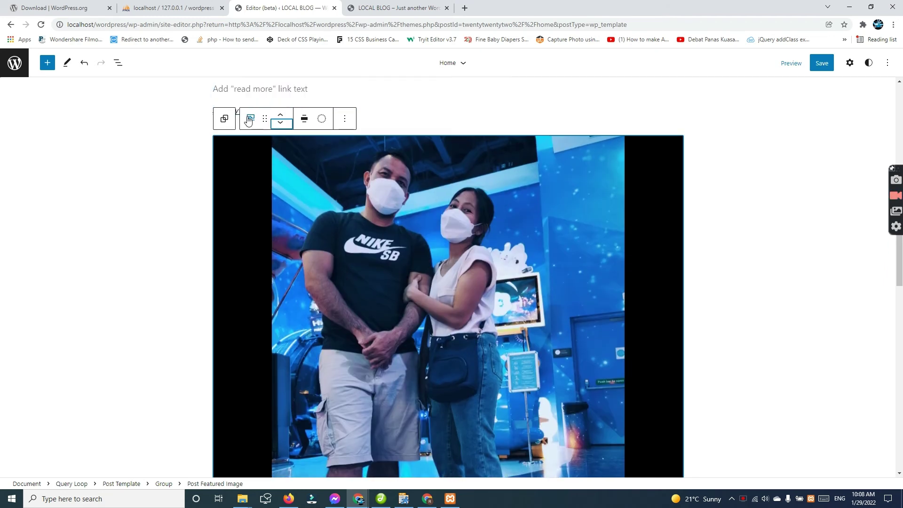
click(345, 123)
click(219, 269)
scroll(245, 312, down, 8)
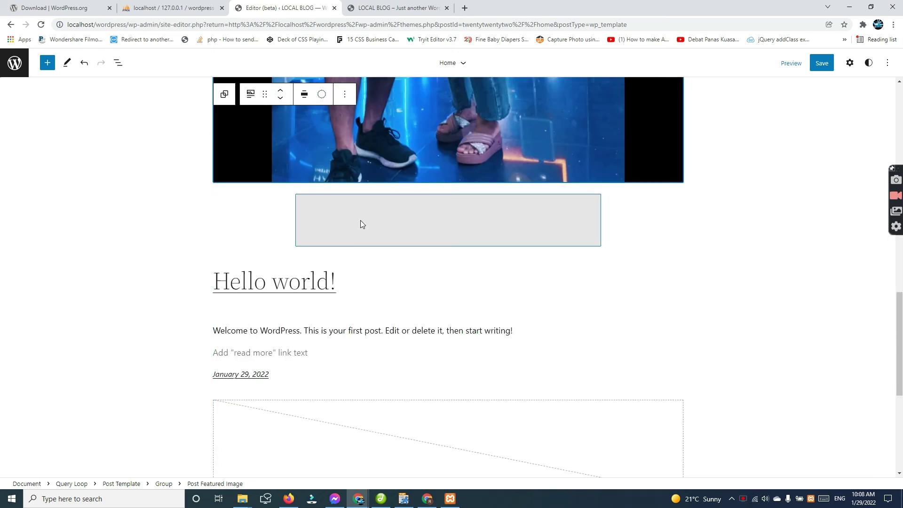
click(11, 24)
Discard the template change by leaving, then show All Posts with SAMPLE BLOG PERTAMA under VLOG
click(493, 80)
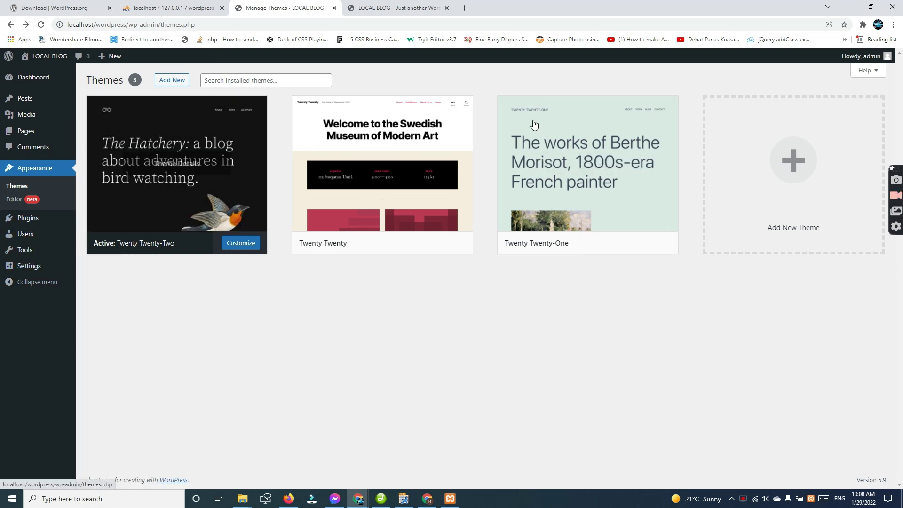
click(26, 99)
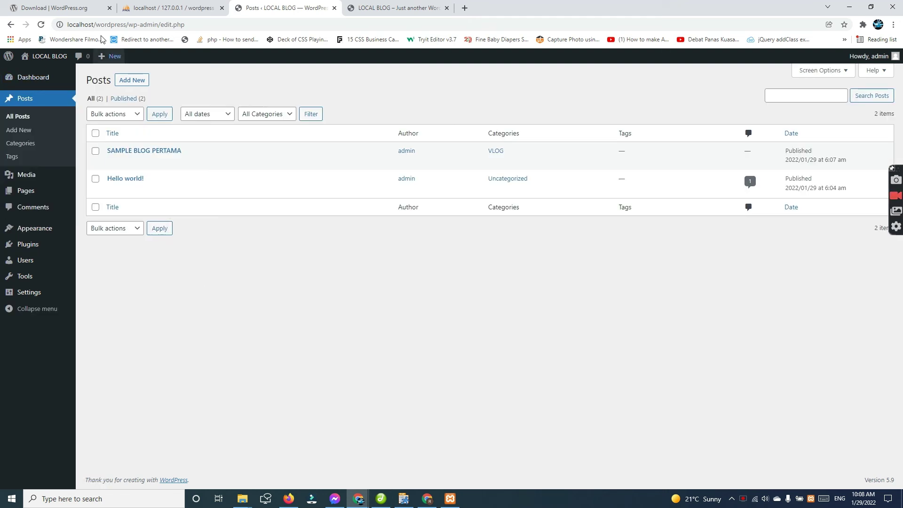
mouse_move(33, 57)
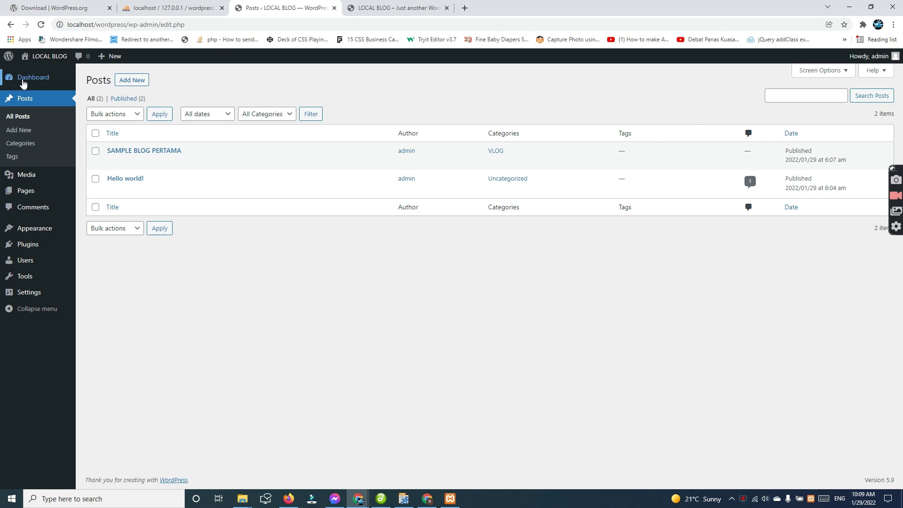
click(39, 73)
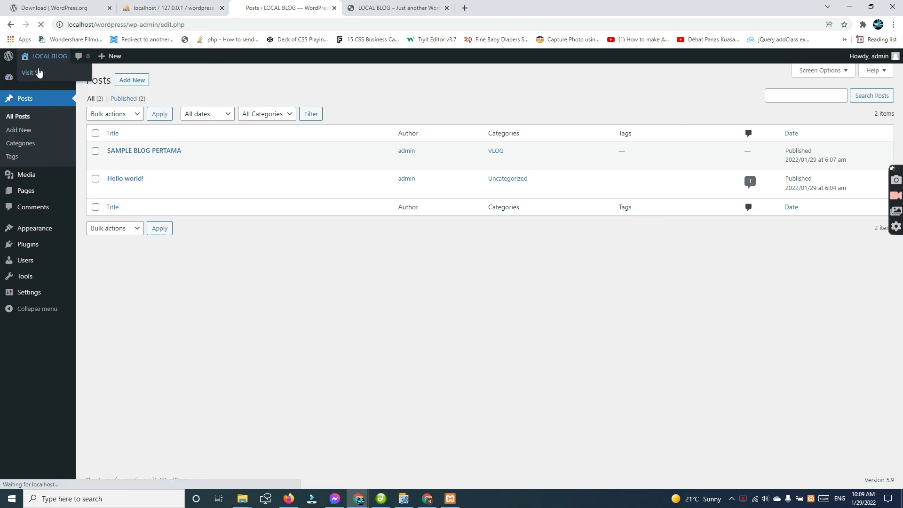
scroll(292, 242, down, 8)
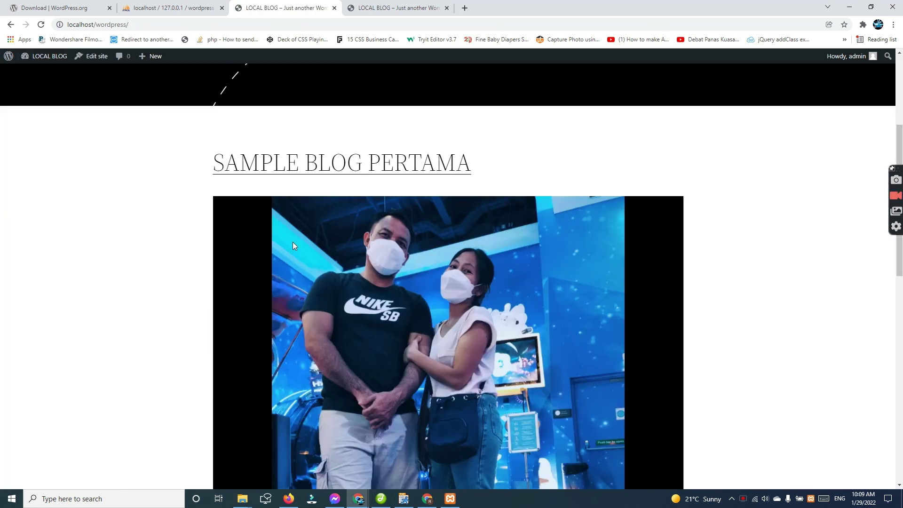
scroll(298, 243, down, 5)
click(10, 25)
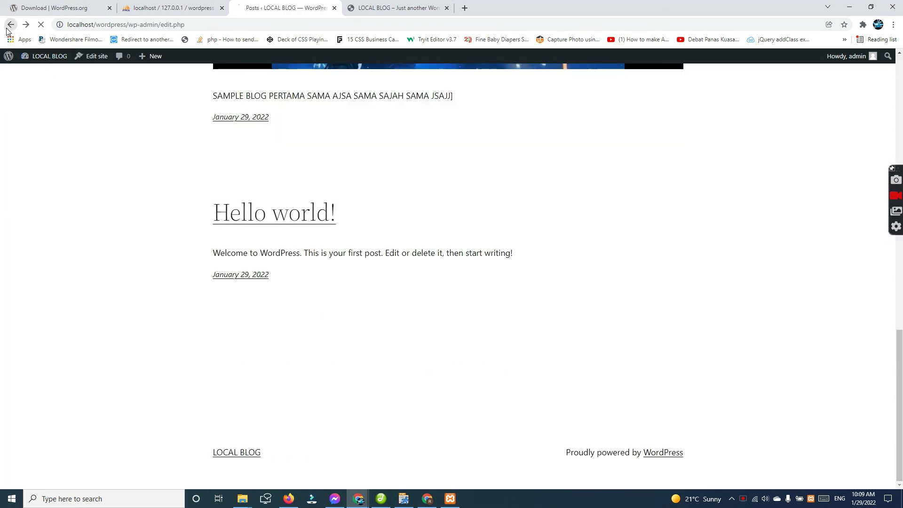